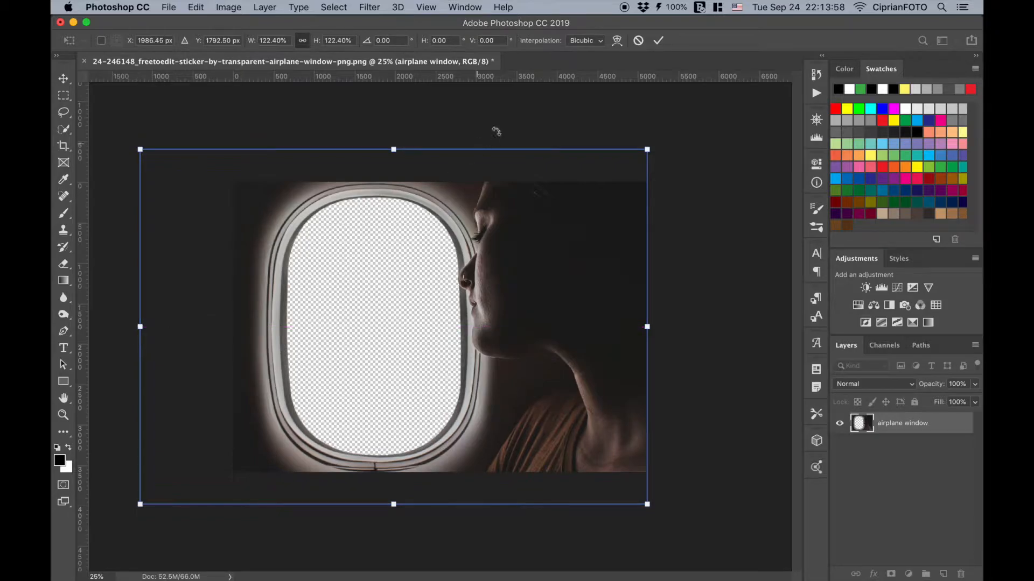
- Apply the 122.40% scaling to the airplane window layer and duplicate it as "airplane window blur"
{"action": "left_click", "coordinate": [658, 40]}
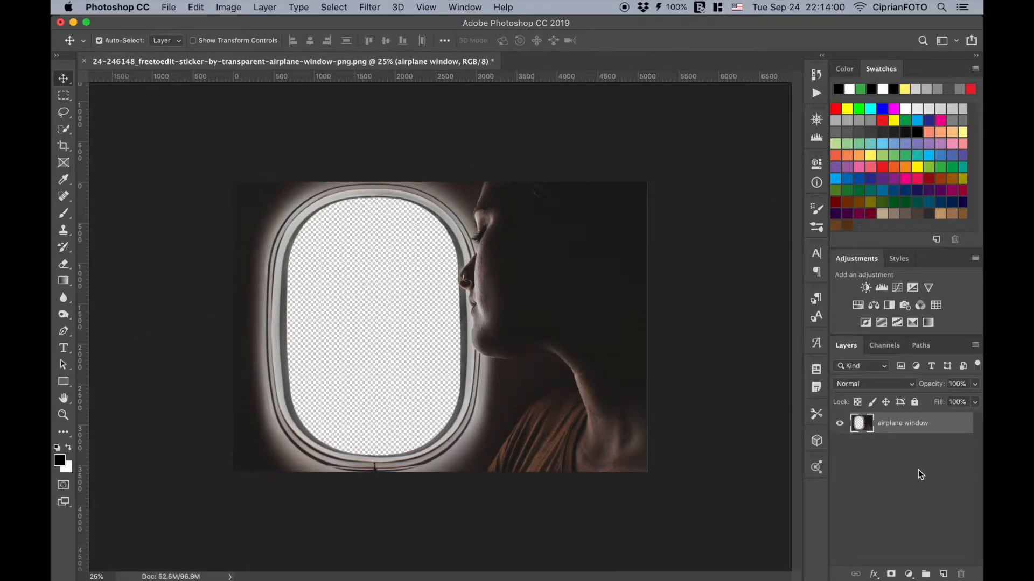
{"action": "key", "text": "super+j"}
{"action": "double_click", "coordinate": [933, 423]}
{"action": "double_click", "coordinate": [934, 424]}
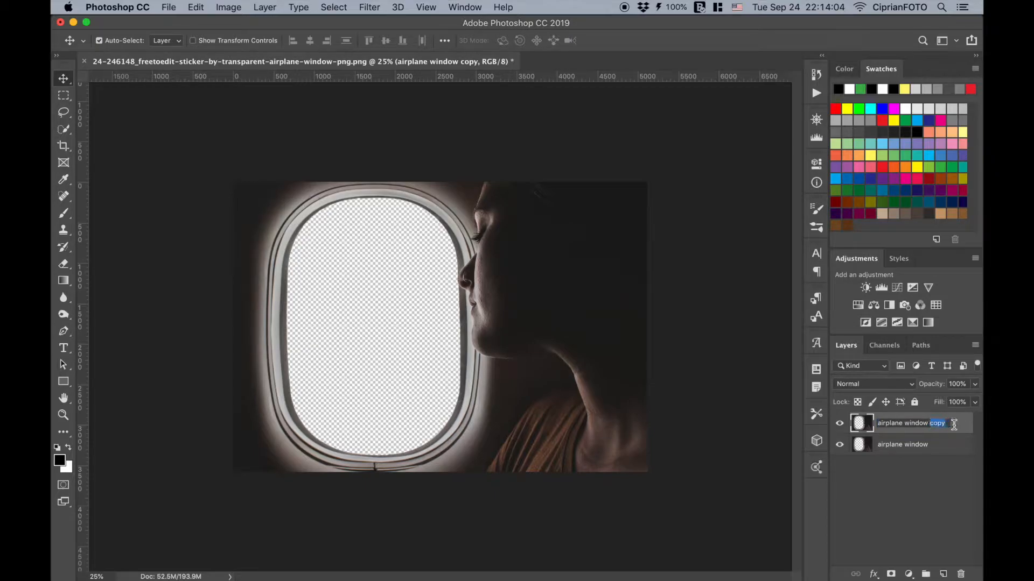
{"action": "type", "text": "blur"}
{"action": "key", "text": "Return"}
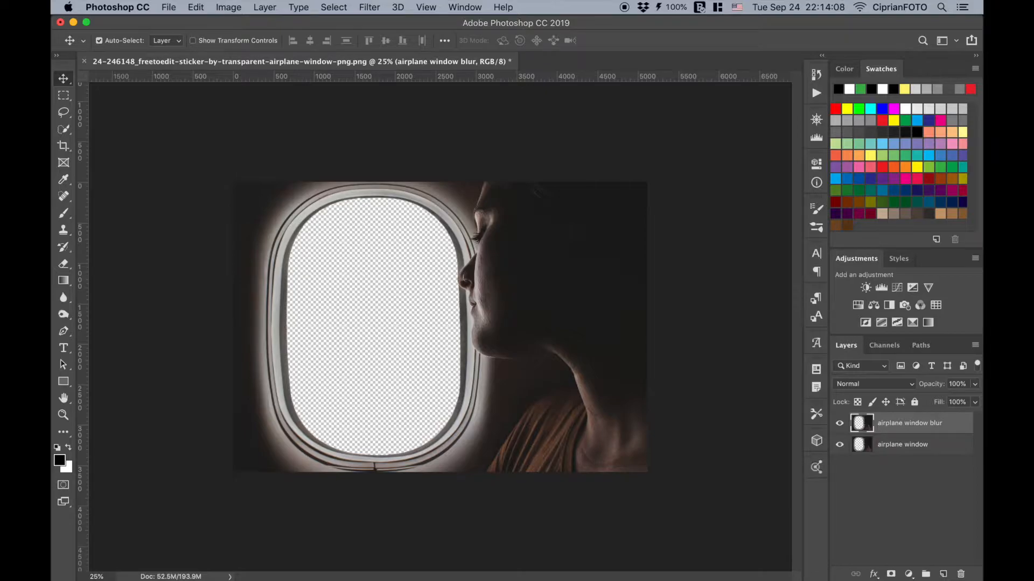
- Apply a Gaussian Blur with a radius of 8 pixels to the airplane window blur layer
{"action": "left_click", "coordinate": [371, 8]}
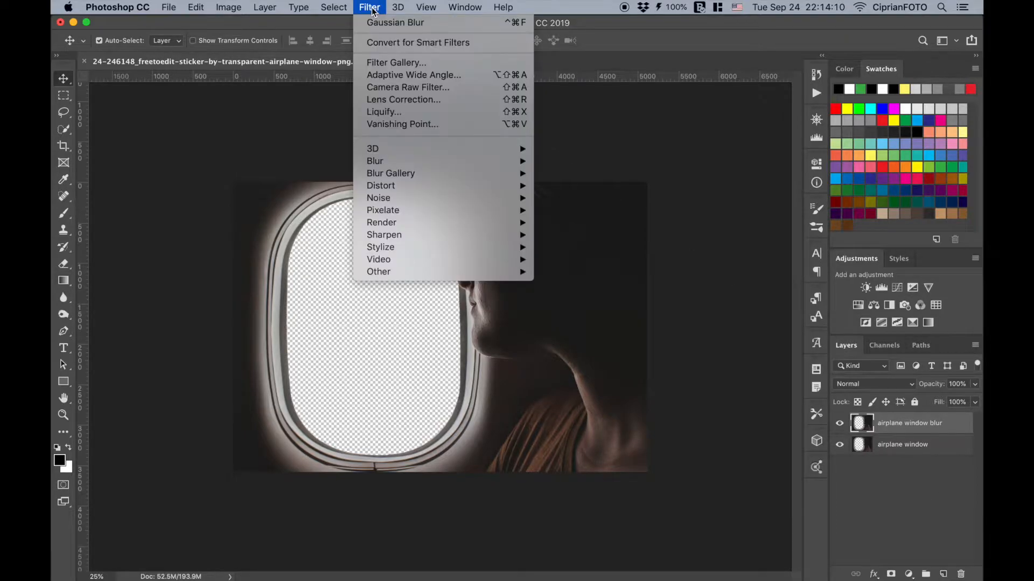
{"action": "mouse_move", "coordinate": [469, 159]}
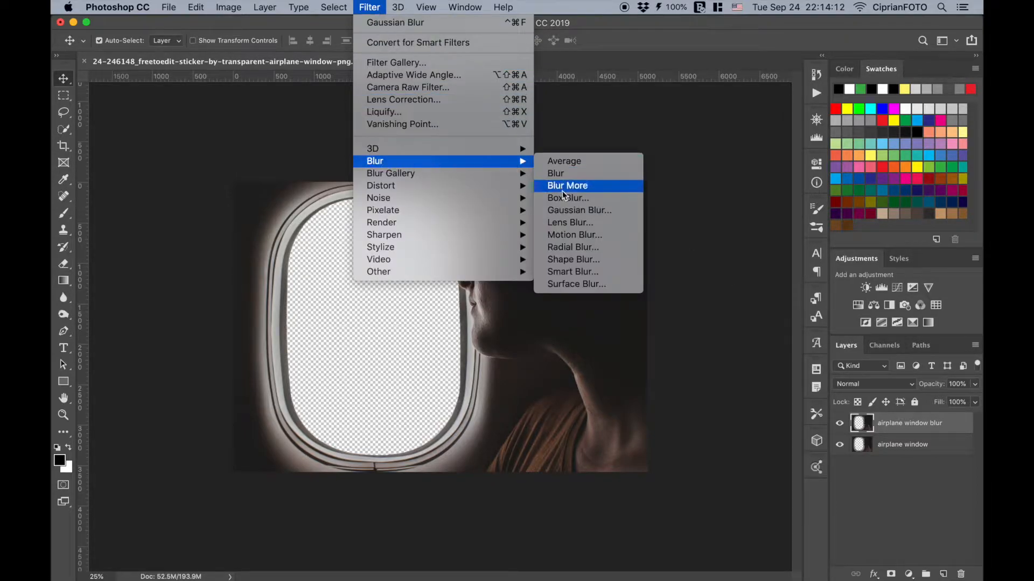
{"action": "left_click", "coordinate": [569, 210]}
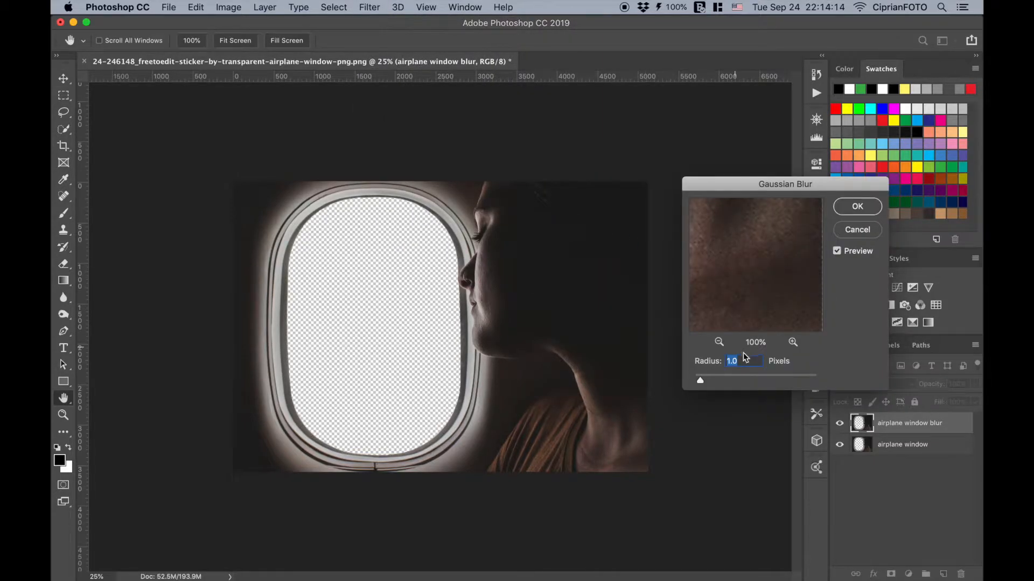
{"action": "left_click", "coordinate": [719, 342]}
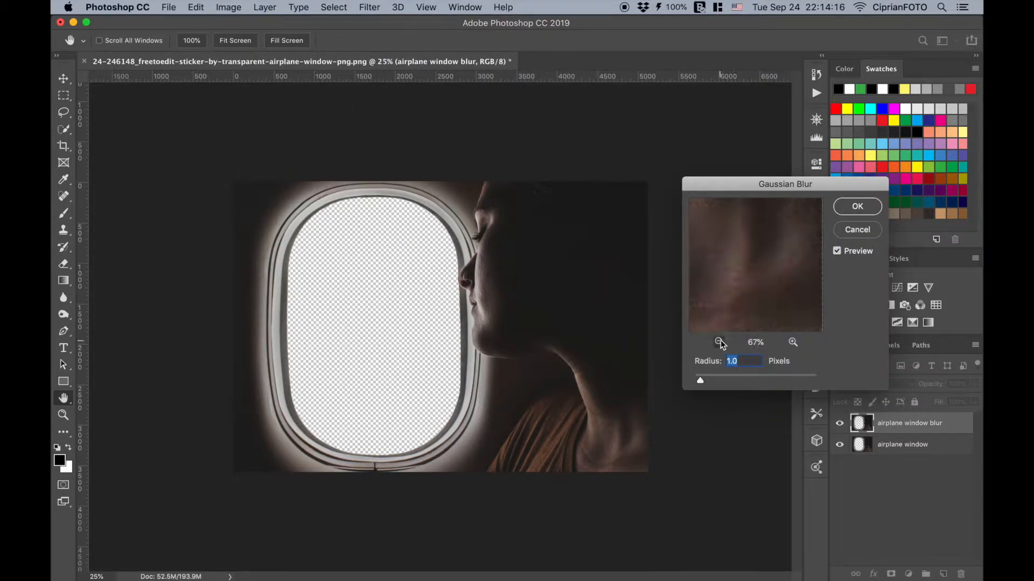
{"action": "left_click", "coordinate": [719, 342]}
{"action": "left_click", "coordinate": [719, 342]}
{"action": "left_click", "coordinate": [720, 342]}
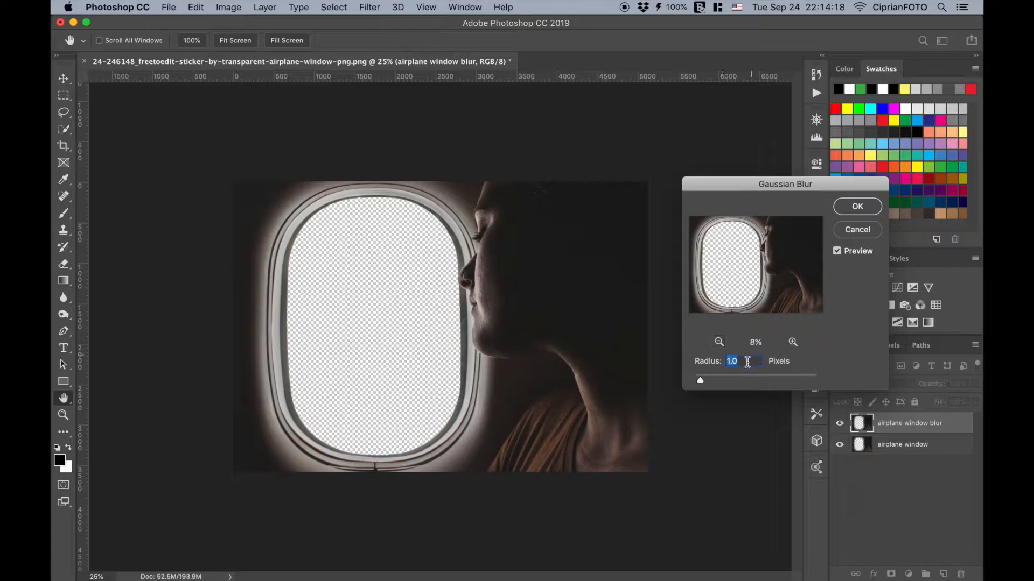
{"action": "type", "text": "8"}
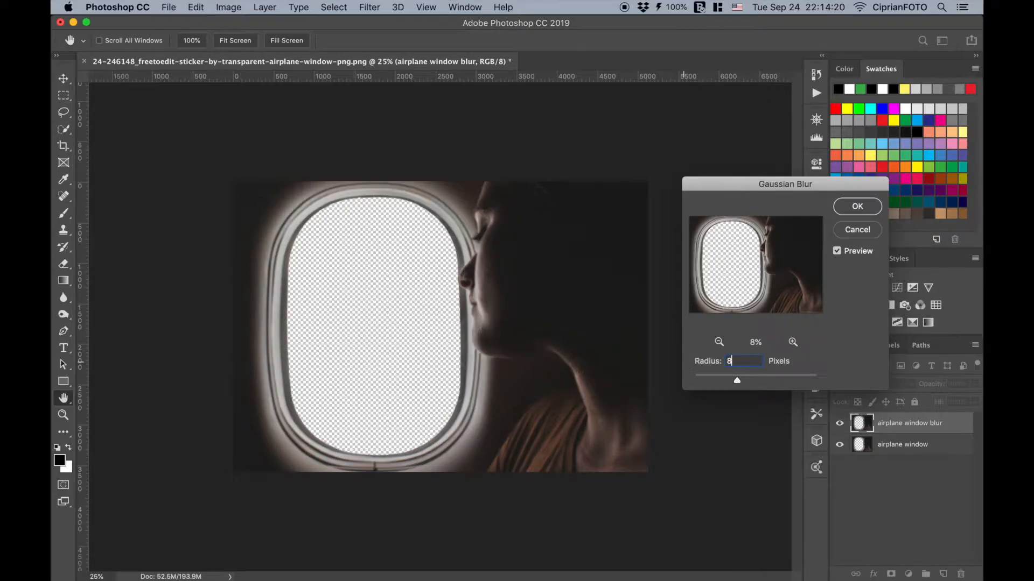
{"action": "left_click", "coordinate": [859, 211]}
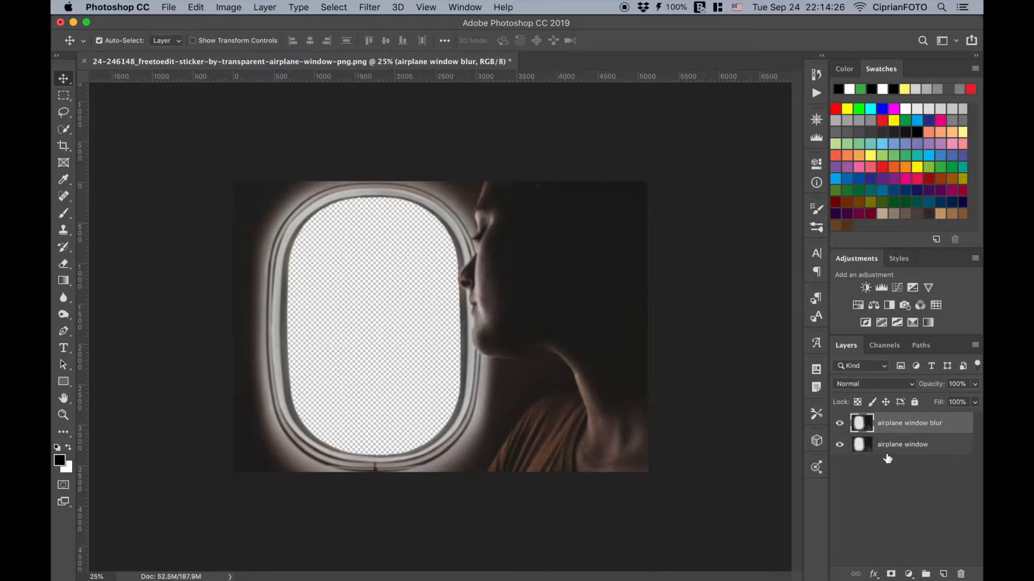
- Burn the window frame's inner edge beside the nose and mouth, using midtones range at 30% exposure
{"action": "key", "text": "super+0"}
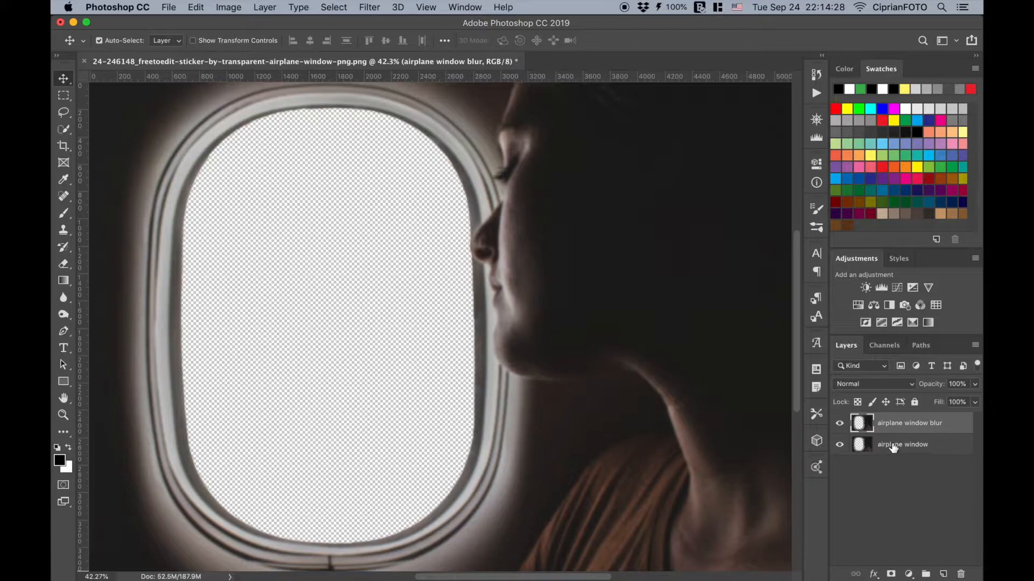
{"action": "left_click", "coordinate": [64, 315]}
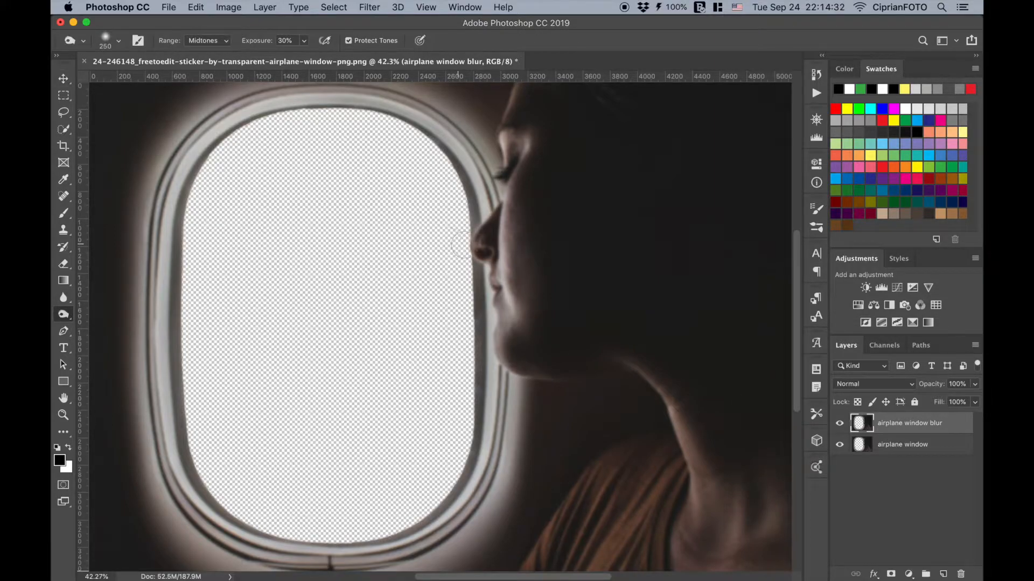
{"action": "left_click_drag", "start_coordinate": [469, 239], "coordinate": [474, 299]}
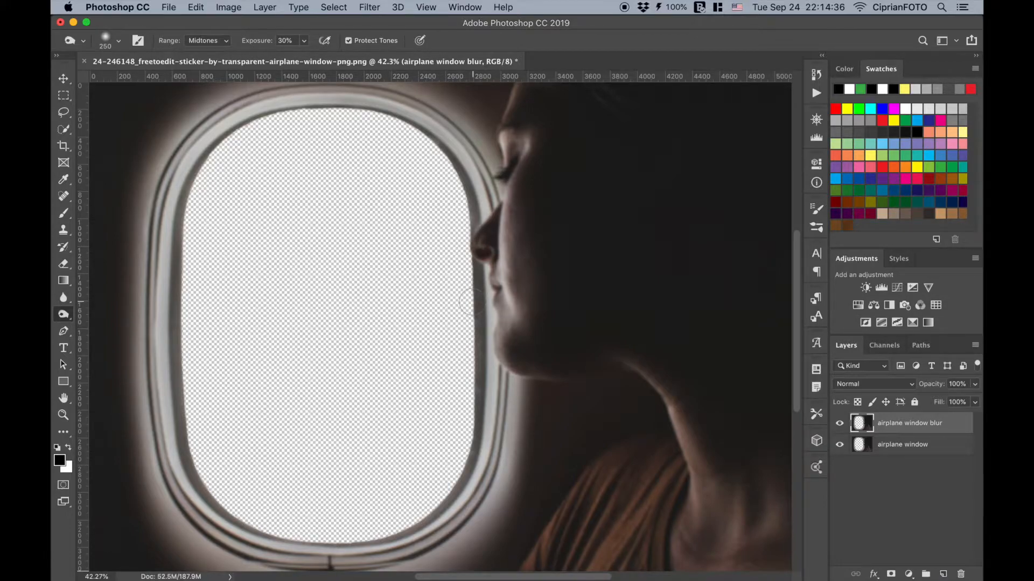
{"action": "key", "text": "v"}
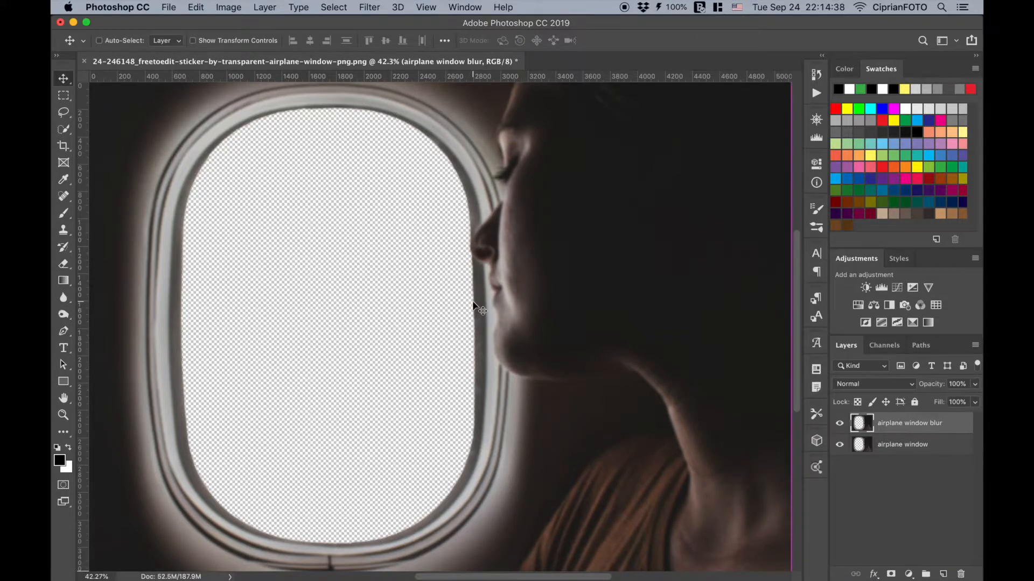
{"action": "key", "text": "super+minus"}
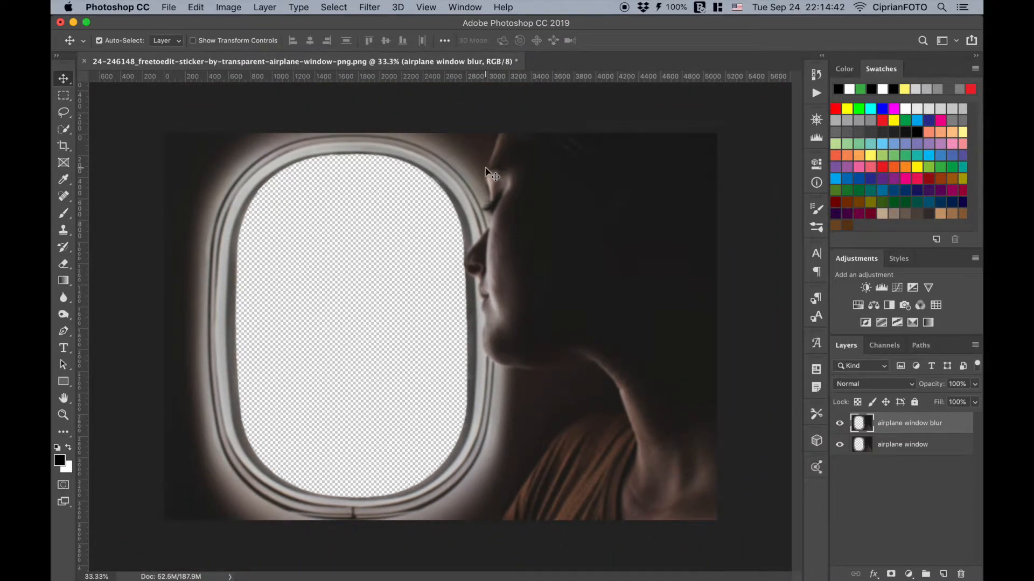
- Open clouds-799226.jpg and copy its image into the airplane window document as a new layer
{"action": "right_click", "coordinate": [556, 61]}
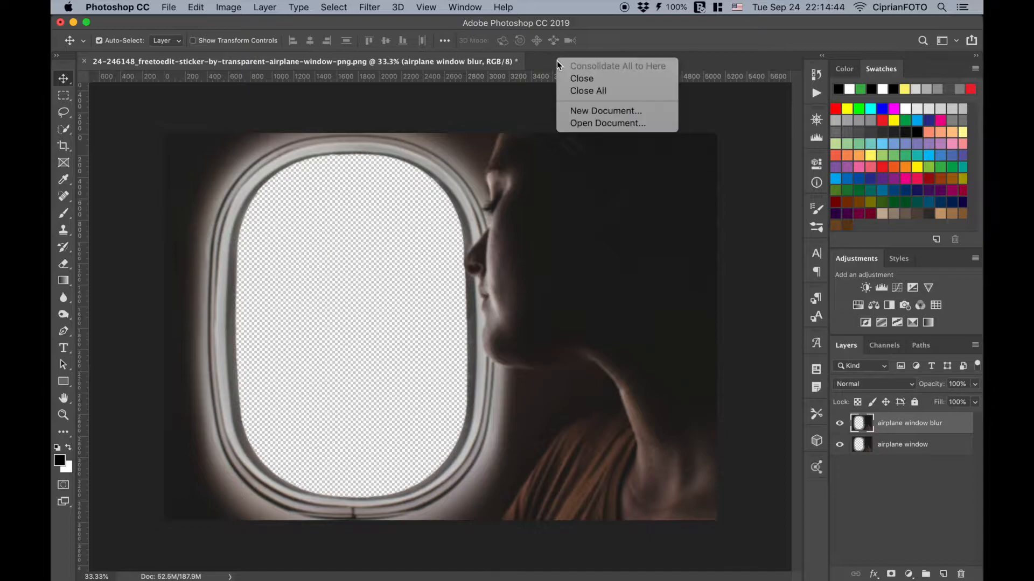
{"action": "left_click", "coordinate": [589, 124]}
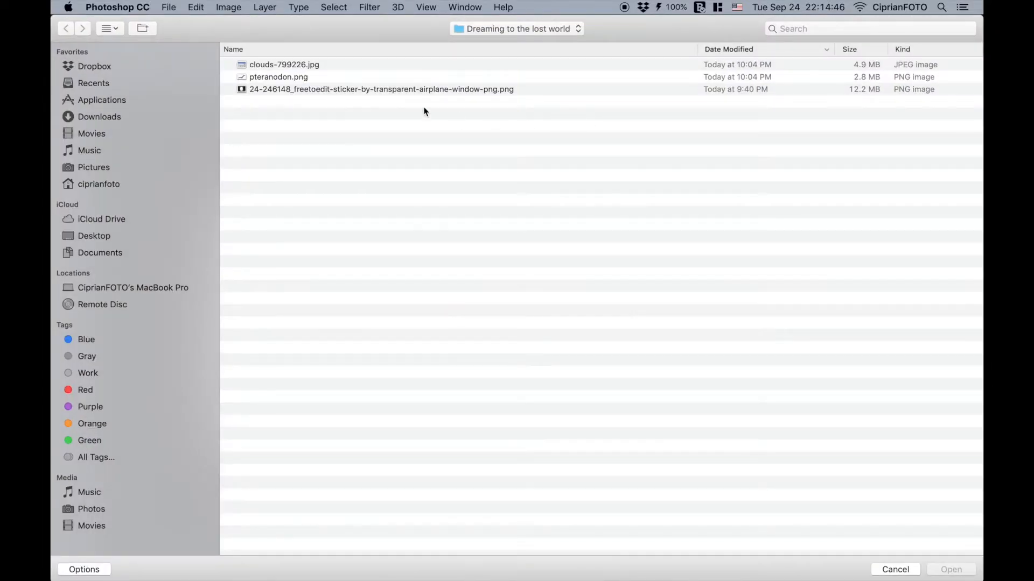
{"action": "double_click", "coordinate": [279, 68]}
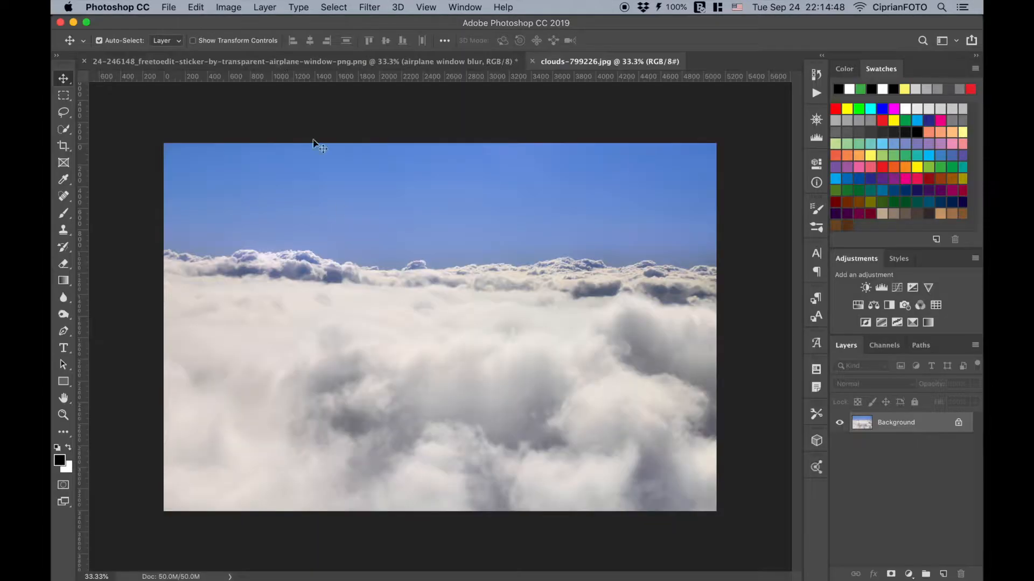
{"action": "mouse_move", "coordinate": [438, 351]}
{"action": "left_mouse_down"}
{"action": "mouse_move", "coordinate": [371, 173]}
{"action": "mouse_move", "coordinate": [280, 108]}
{"action": "mouse_move", "coordinate": [257, 69]}
{"action": "mouse_move", "coordinate": [308, 84]}
{"action": "mouse_move", "coordinate": [580, 273]}
{"action": "mouse_move", "coordinate": [441, 307]}
{"action": "mouse_move", "coordinate": [443, 297]}
{"action": "mouse_move", "coordinate": [434, 339]}
{"action": "left_mouse_up"}
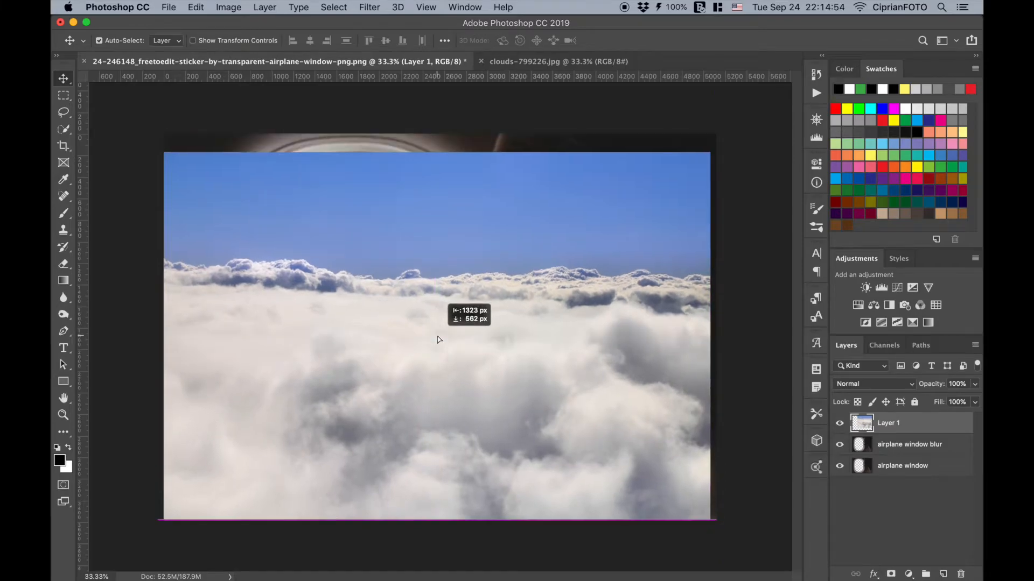
- Move the sky image layer beneath both airplane window layers and rename it "clouds"
{"action": "left_click_drag", "start_coordinate": [900, 425], "coordinate": [892, 478]}
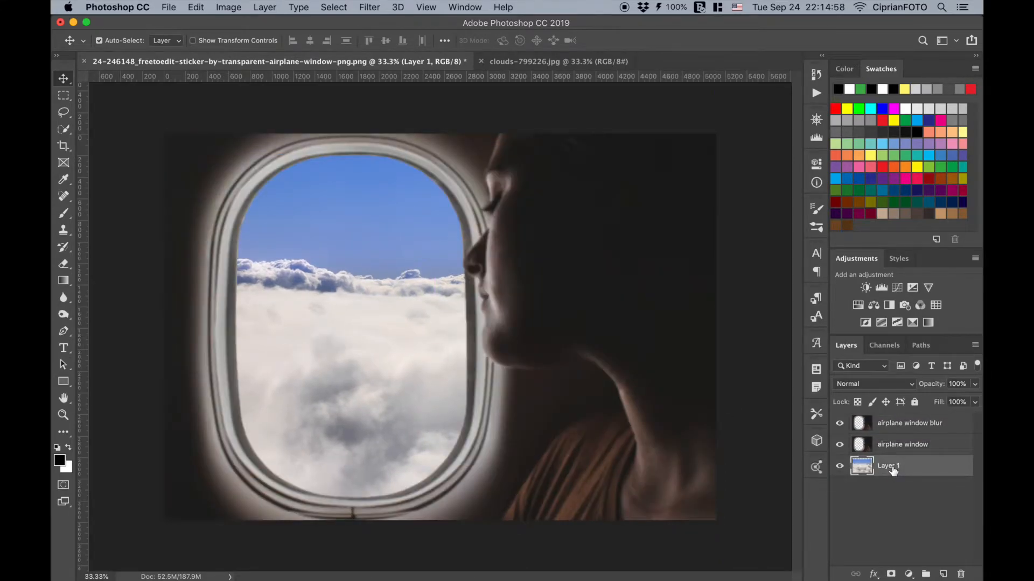
{"action": "type", "text": "clouds"}
{"action": "key", "text": "Return"}
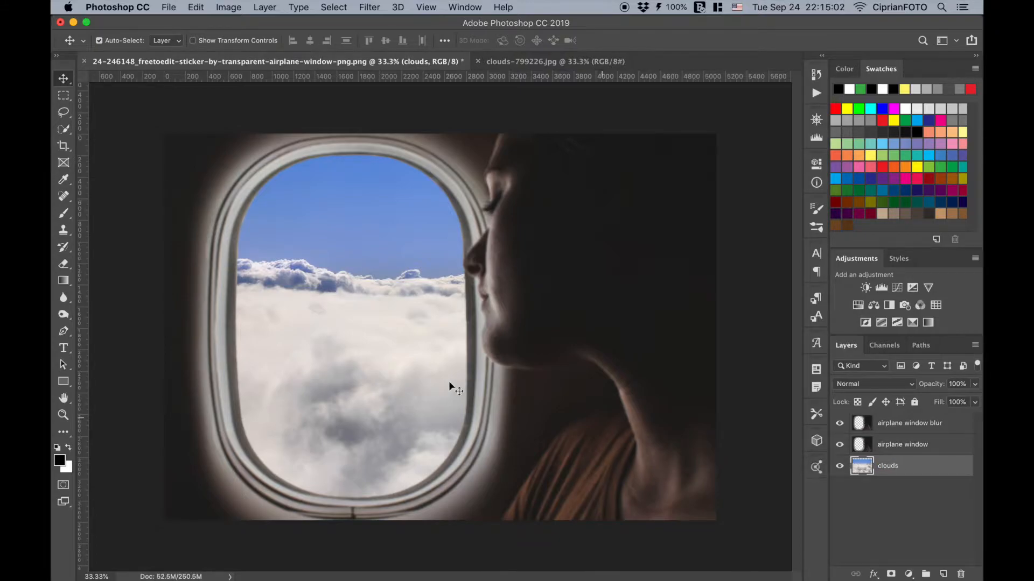
- Scale the clouds layer proportionally to about 204.6% and position it so the cloud horizon sits in the window's lower part
{"action": "left_click_drag", "start_coordinate": [369, 377], "coordinate": [317, 409]}
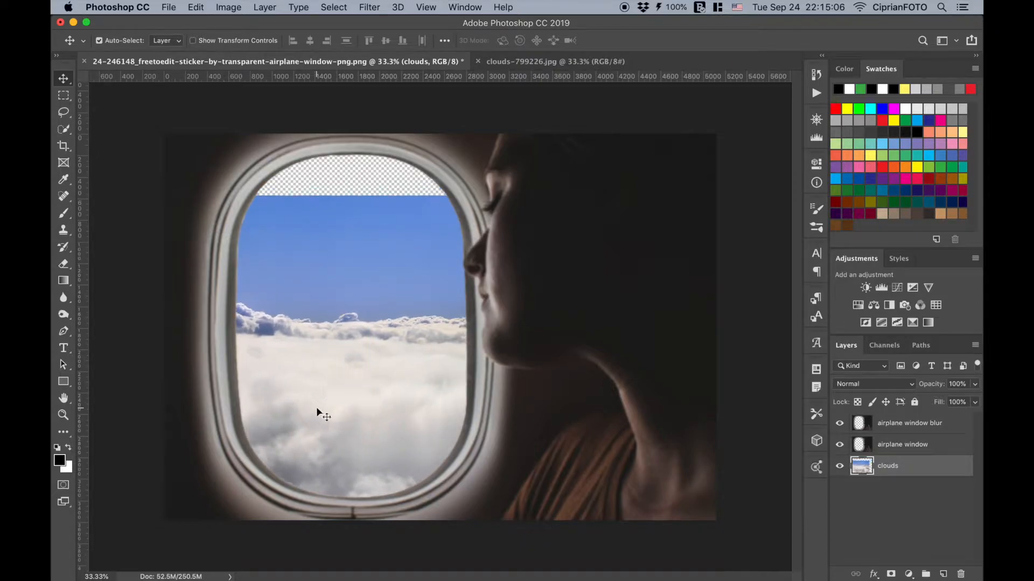
{"action": "key", "text": "super+minus"}
{"action": "key", "text": "super+t"}
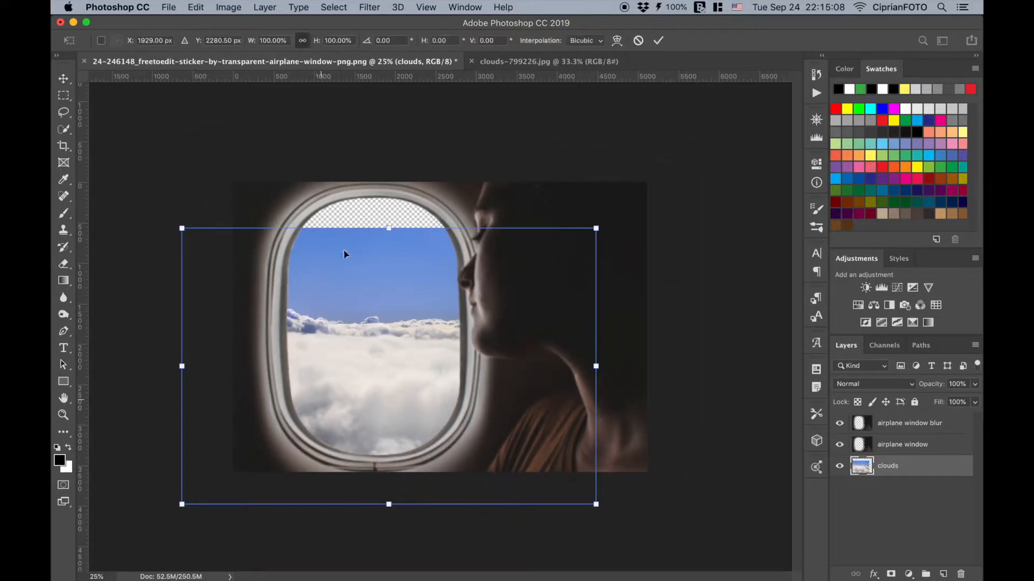
{"action": "left_click_drag", "start_coordinate": [389, 226], "coordinate": [390, 140]}
{"action": "left_click_drag", "start_coordinate": [384, 257], "coordinate": [359, 320]}
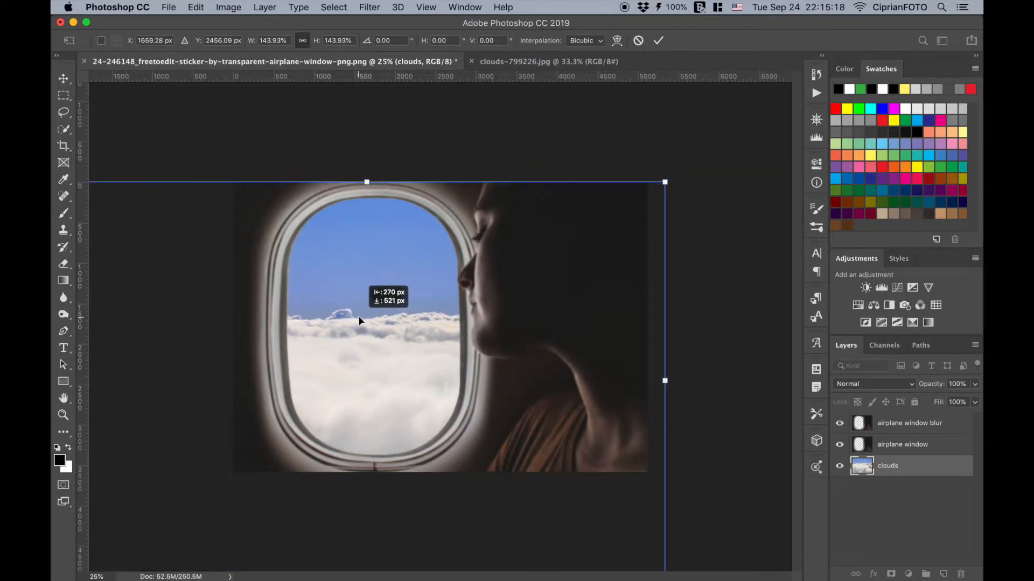
{"action": "key", "text": "super+minus"}
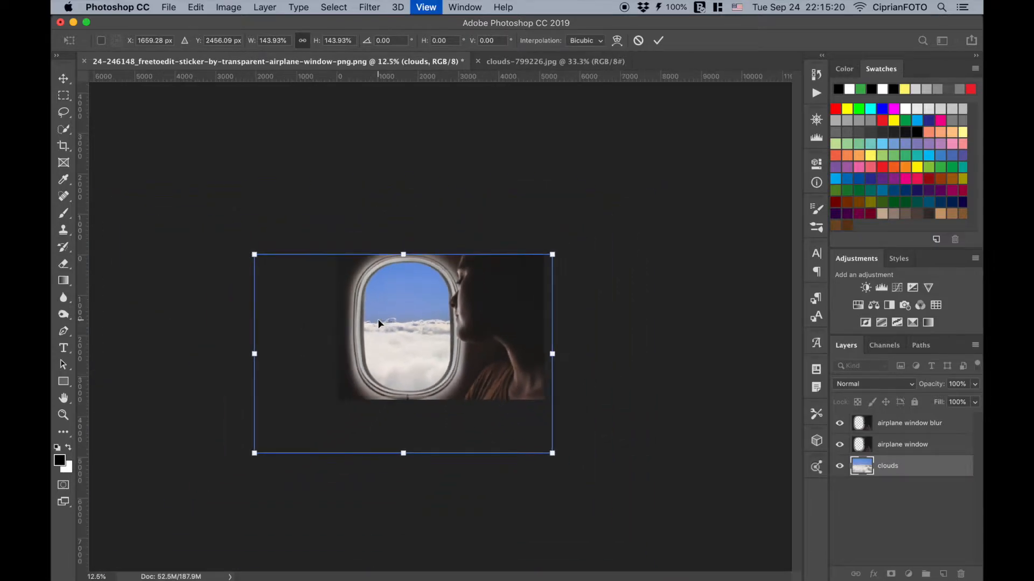
{"action": "left_click_drag", "start_coordinate": [552, 254], "coordinate": [611, 212]}
{"action": "left_click_drag", "start_coordinate": [480, 323], "coordinate": [466, 361]}
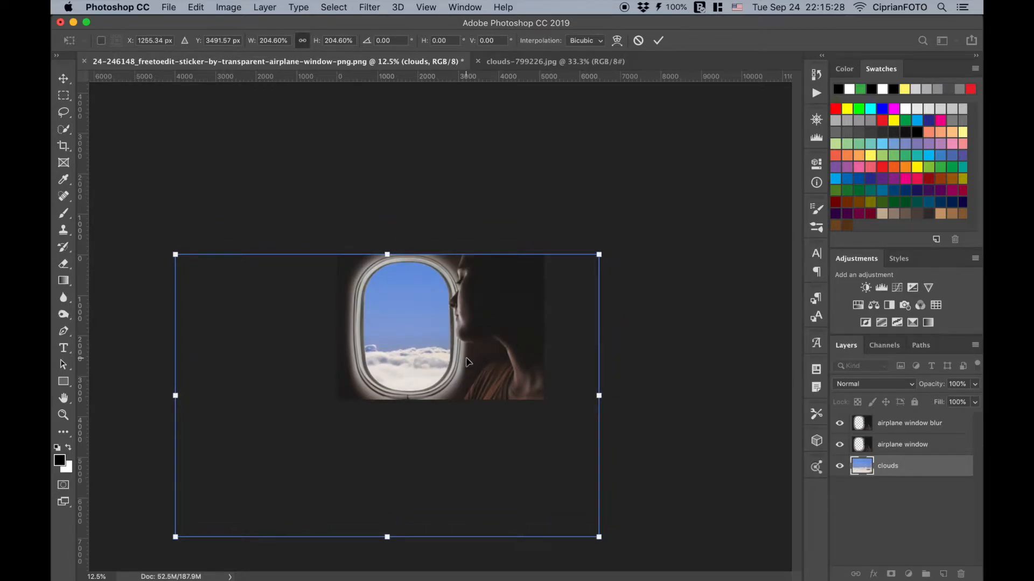
{"action": "key", "text": "Return"}
{"action": "key", "text": "super+0"}
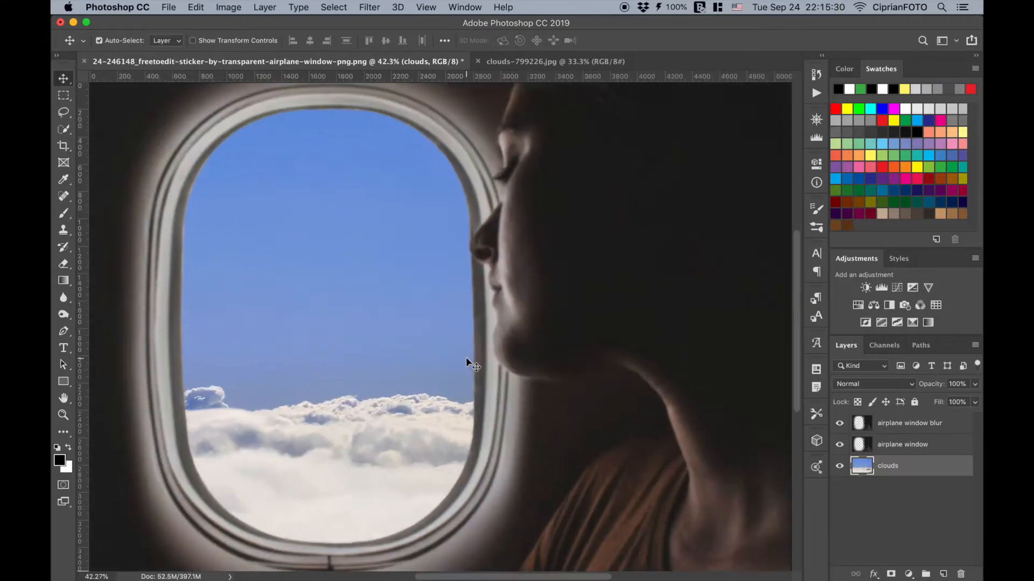
- Bring the creature from pteranodon.png into the window document and place its layer directly beneath airplane window blur
{"action": "left_click", "coordinate": [870, 428]}
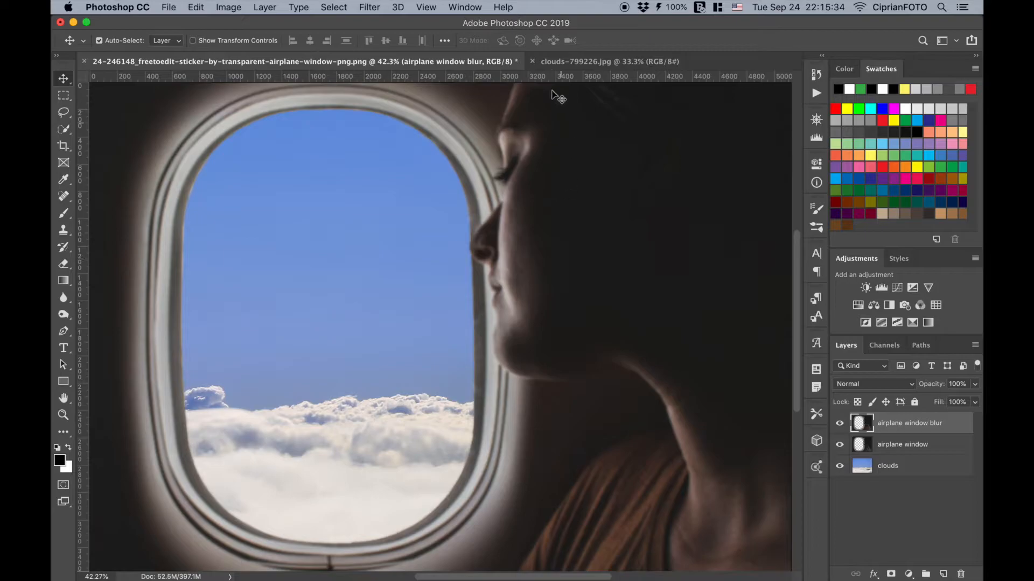
{"action": "right_click", "coordinate": [535, 63]}
{"action": "left_click", "coordinate": [570, 127]}
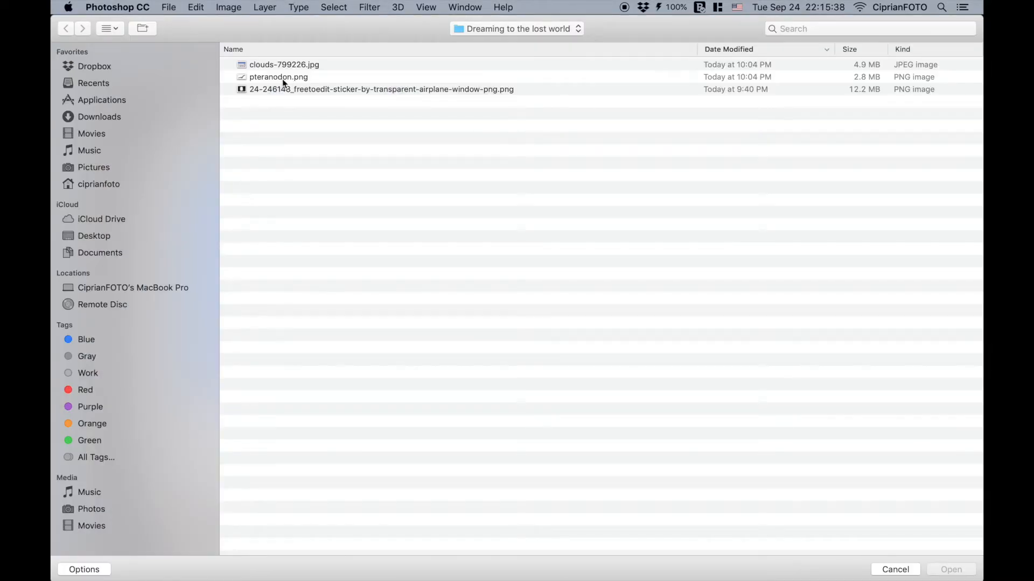
{"action": "double_click", "coordinate": [282, 79]}
{"action": "left_click_drag", "start_coordinate": [449, 384], "coordinate": [340, 279]}
{"action": "left_click_drag", "start_coordinate": [859, 427], "coordinate": [861, 456]}
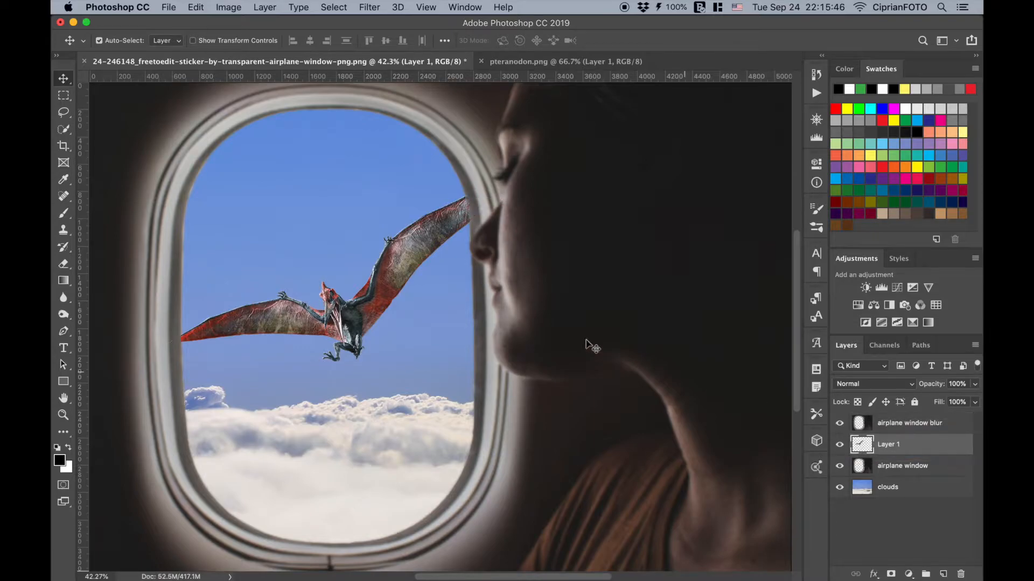
- Flip the flying creature's layer horizontally
{"action": "key", "text": "super+t"}
{"action": "right_click", "coordinate": [377, 294]}
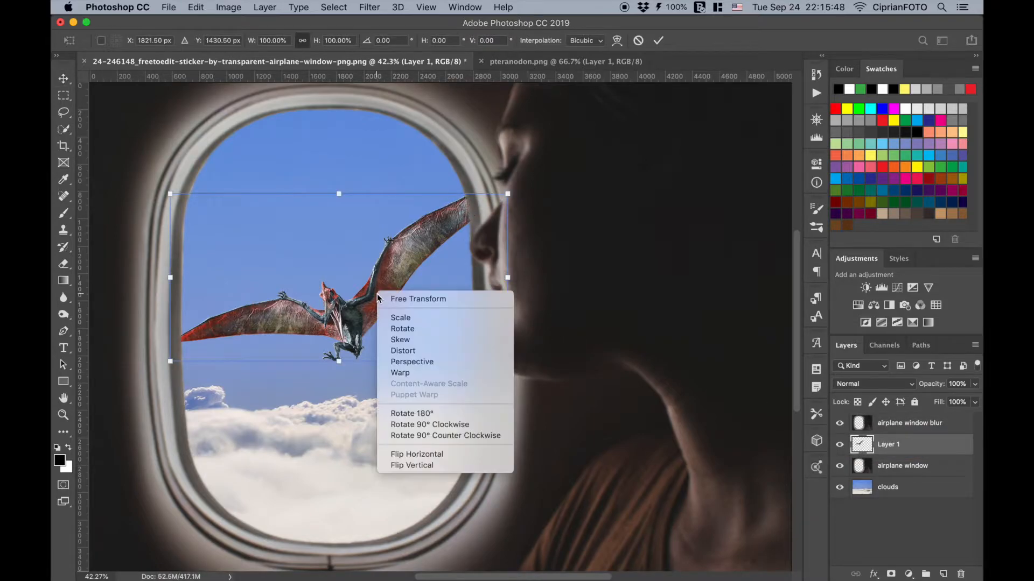
{"action": "left_click", "coordinate": [422, 454]}
- Rename the creature's layer "pteranodon" and move the creature up and slightly right within the window's sky
{"action": "double_click", "coordinate": [892, 447]}
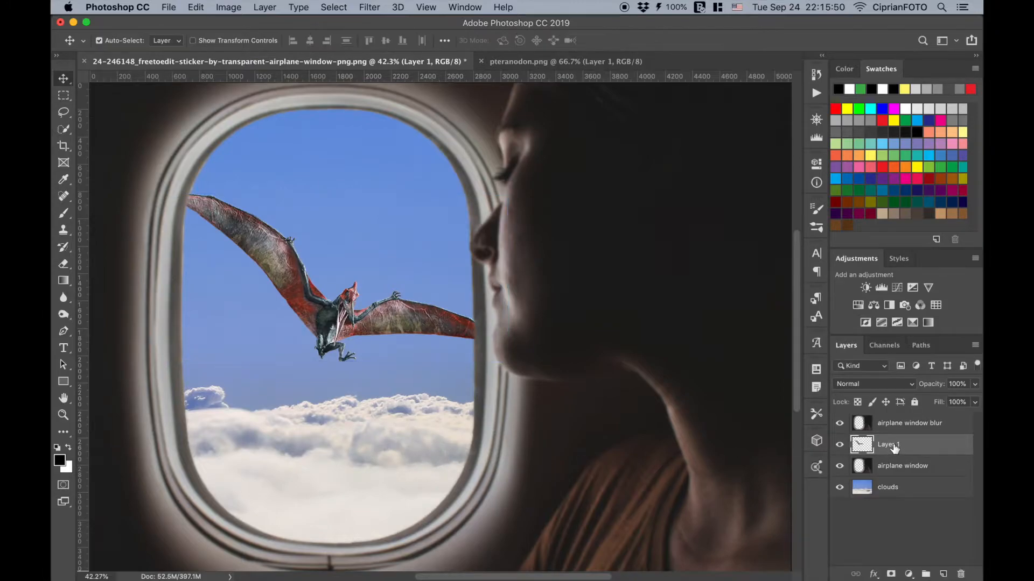
{"action": "type", "text": "pteranodon"}
{"action": "key", "text": "Return"}
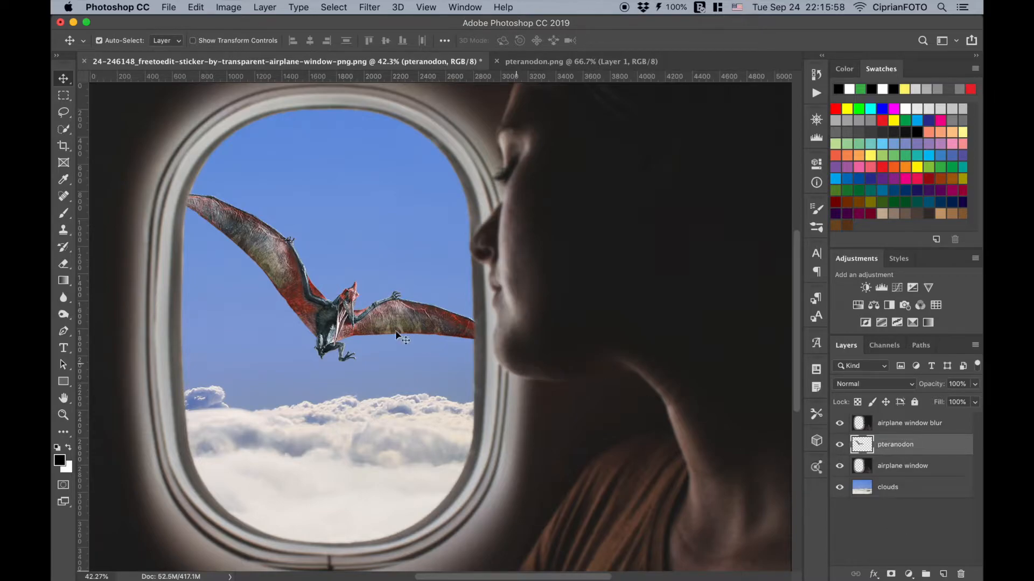
{"action": "left_click_drag", "start_coordinate": [333, 314], "coordinate": [359, 262]}
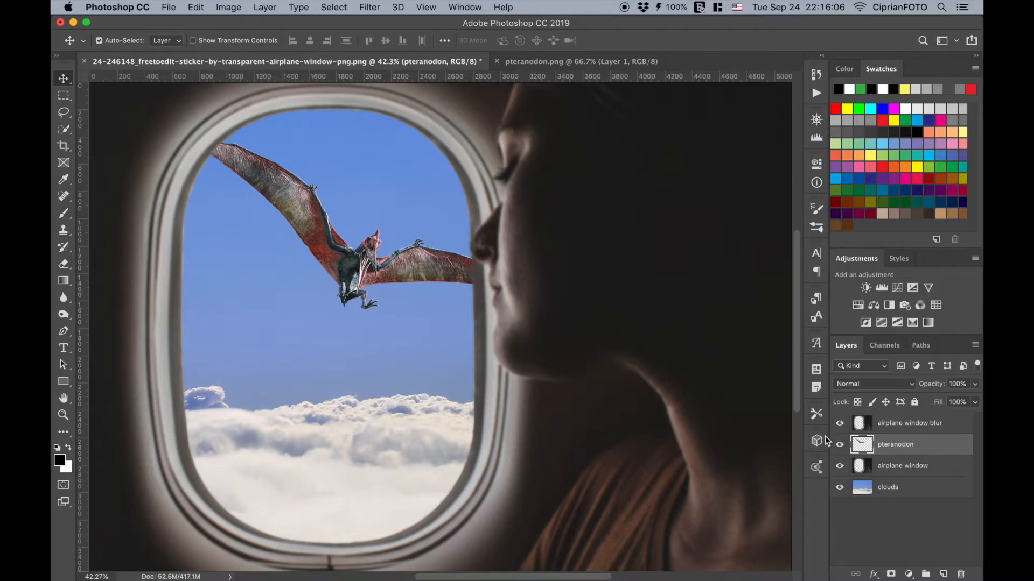
- Clip a Hue/Saturation adjustment to the pteranodon layer with Saturation -17 and Lightness -12
{"action": "left_click", "coordinate": [858, 306]}
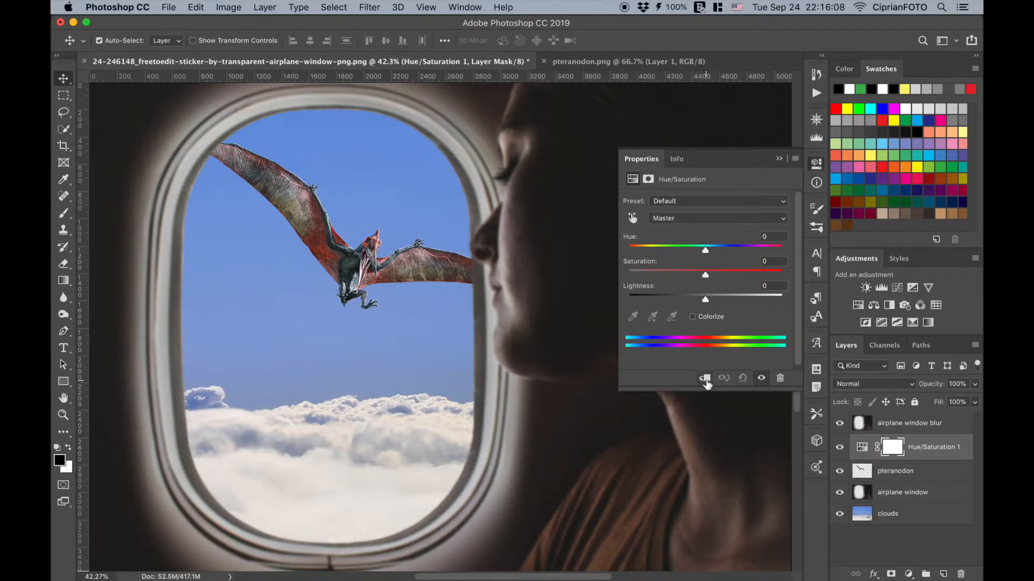
{"action": "left_click", "coordinate": [704, 378]}
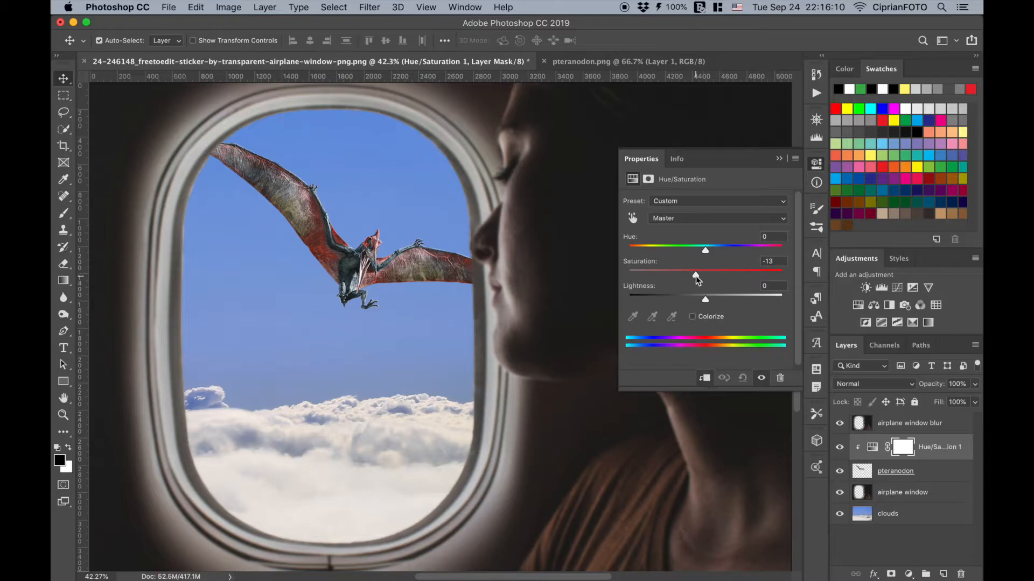
{"action": "left_click_drag", "start_coordinate": [696, 275], "coordinate": [697, 307]}
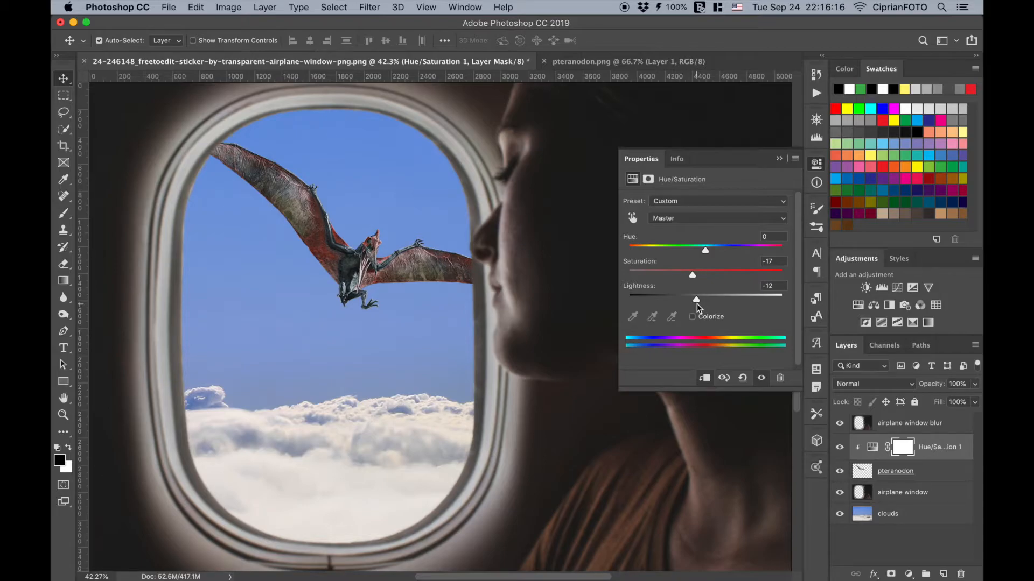
{"action": "left_click", "coordinate": [779, 159]}
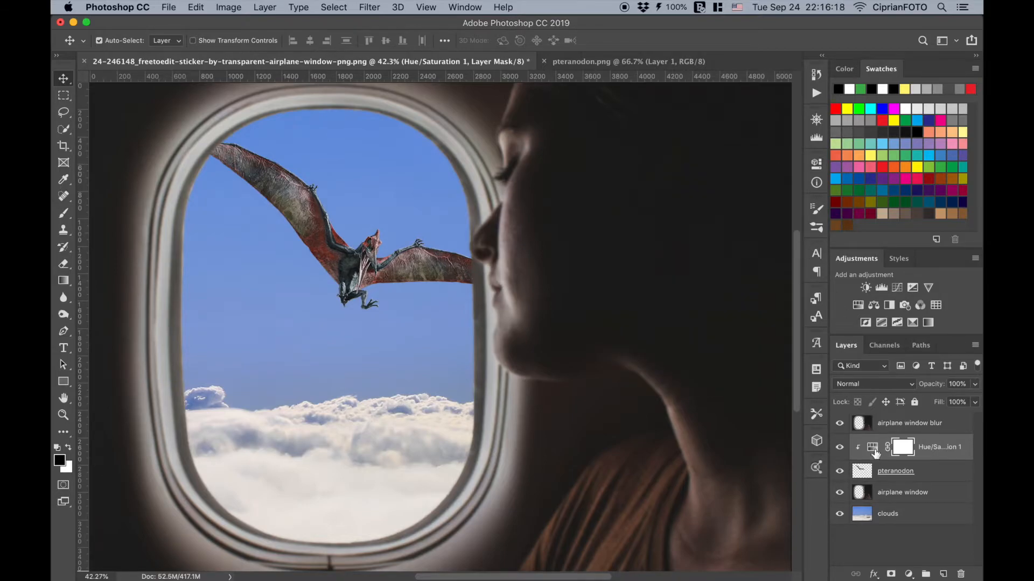
- Add a new layer directly above the pteranodon layer, clipped to it, and fill it with 50% gray
{"action": "left_click", "coordinate": [865, 477]}
{"action": "left_click", "coordinate": [942, 573]}
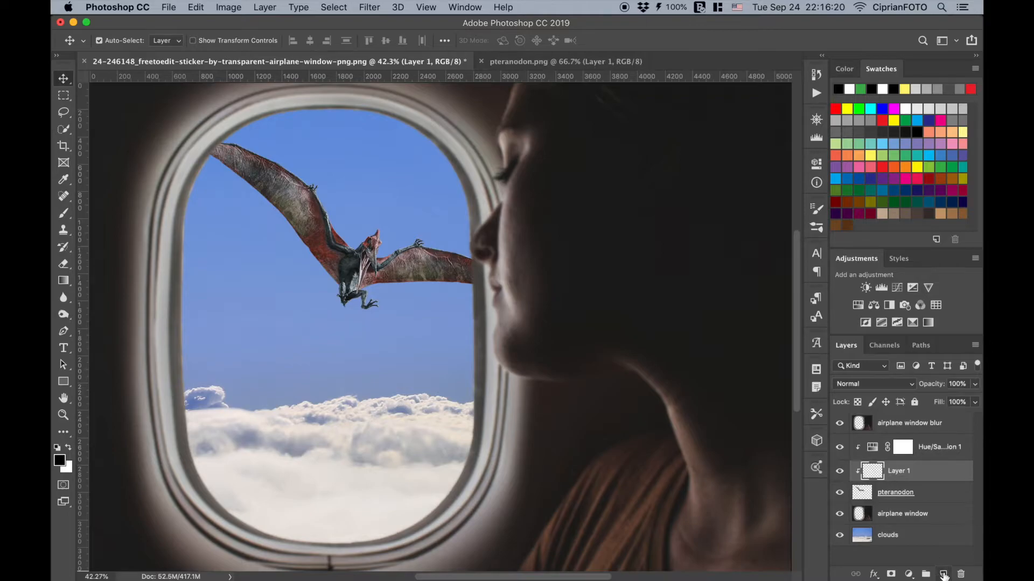
{"action": "left_click", "coordinate": [197, 9]}
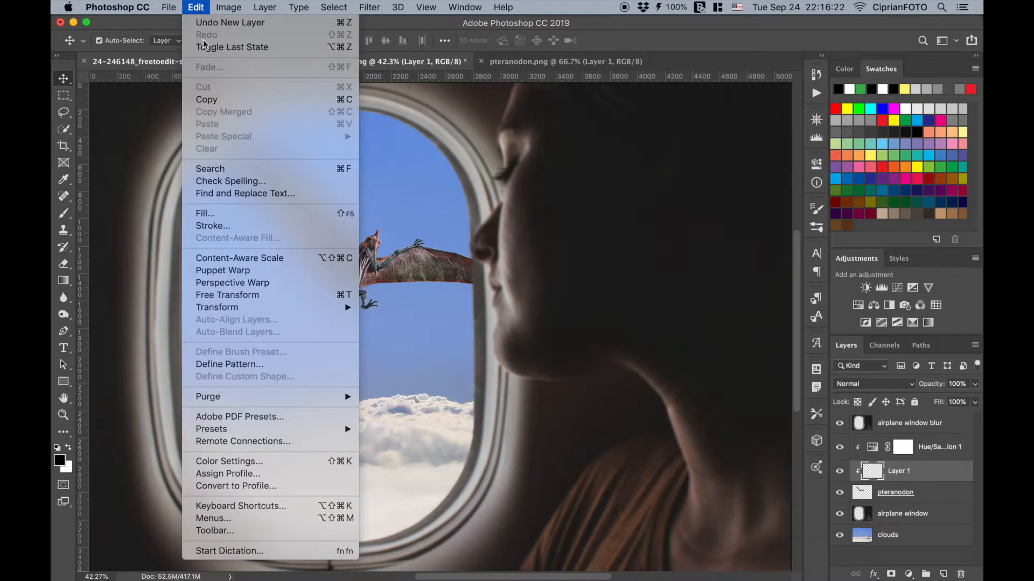
{"action": "left_click", "coordinate": [224, 208]}
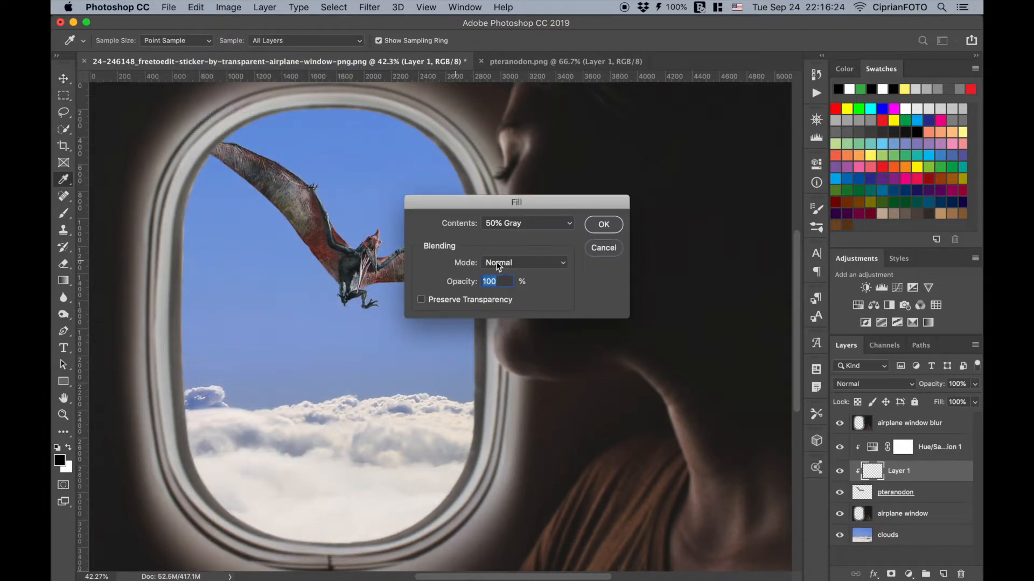
{"action": "left_click", "coordinate": [603, 224]}
- Set the gray layer's blend mode to Overlay
{"action": "key", "text": "v"}
{"action": "left_click", "coordinate": [853, 383]}
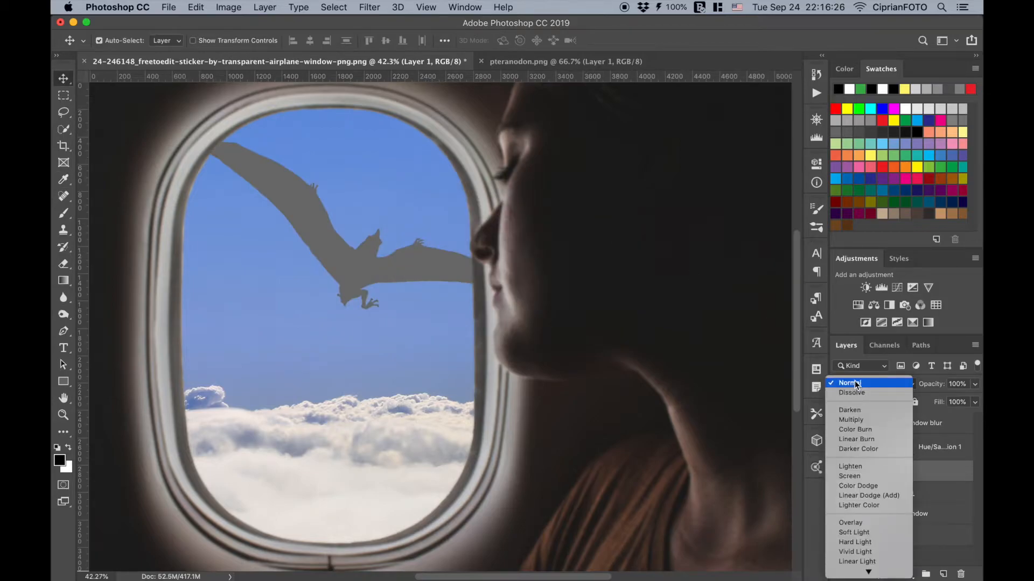
{"action": "left_click", "coordinate": [854, 523]}
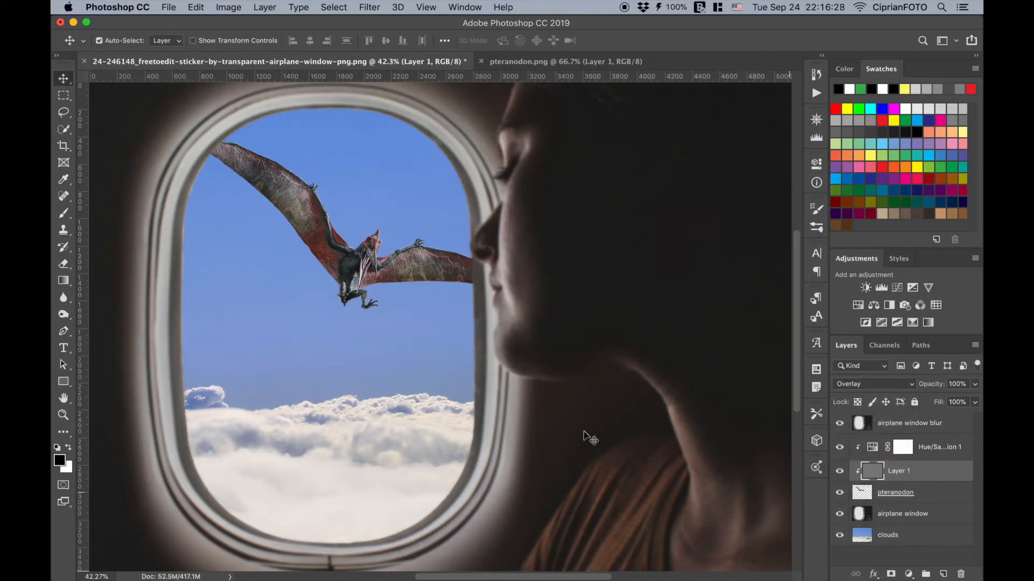
- Darken the shaded parts of the pteranodon's wings and body on the gray layer using the Burn tool at size 150, Midtones, 30% exposure
{"action": "left_click", "coordinate": [65, 316]}
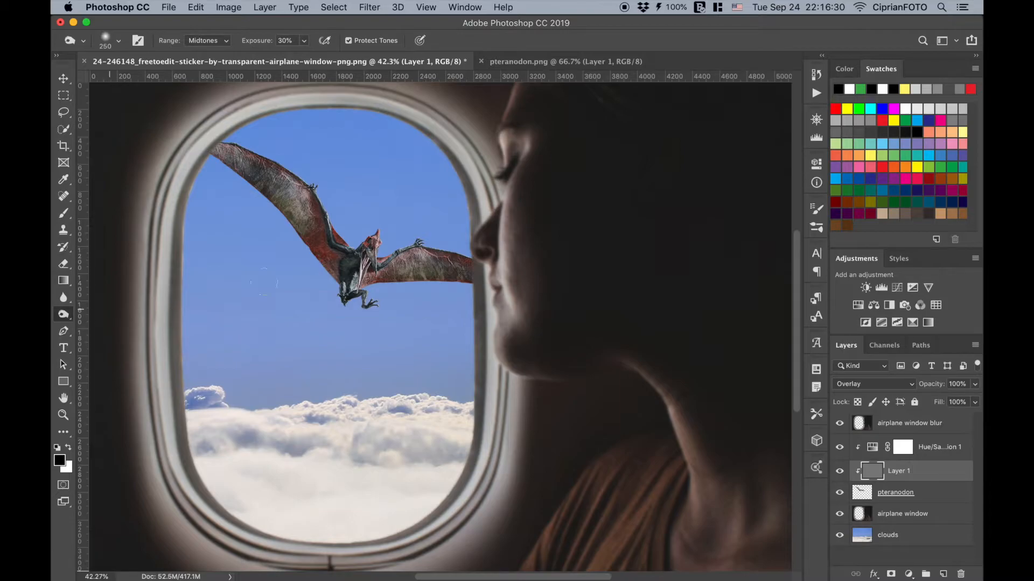
{"action": "key", "text": "bracketleft"}
{"action": "key", "text": "bracketleft"}
{"action": "key", "text": "bracketleft"}
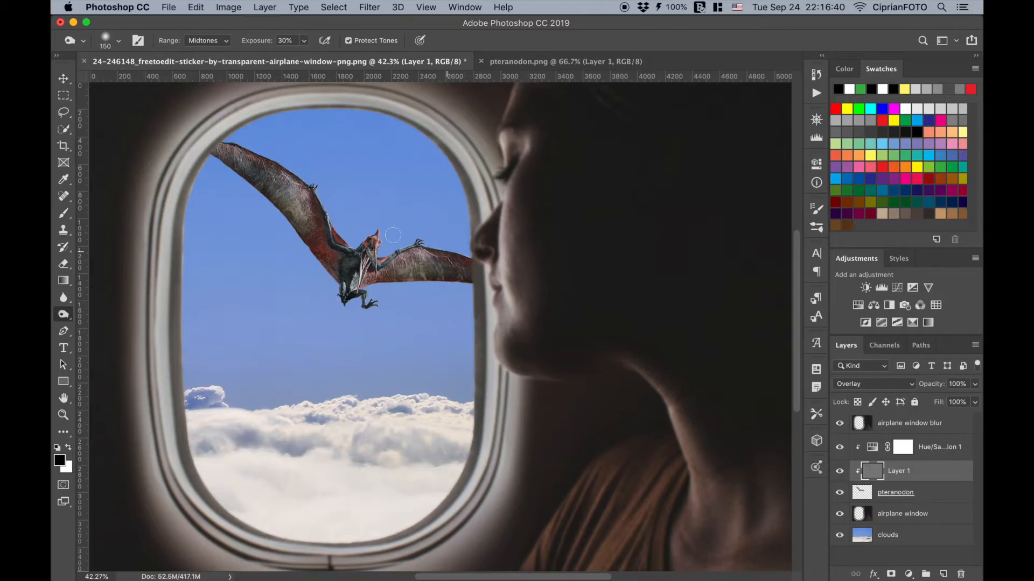
{"action": "left_click_drag", "start_coordinate": [401, 278], "coordinate": [426, 278]}
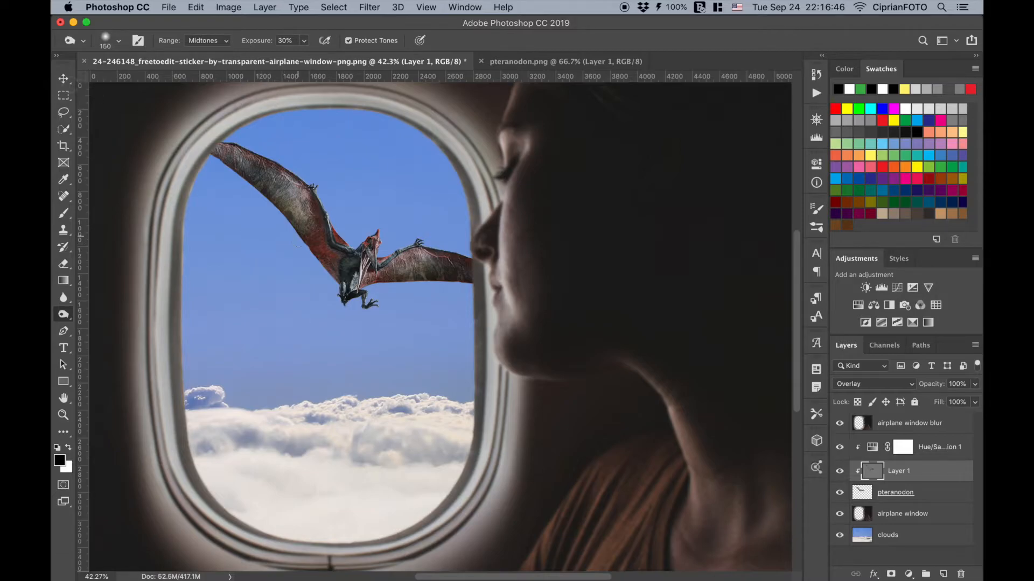
{"action": "left_click", "coordinate": [72, 86]}
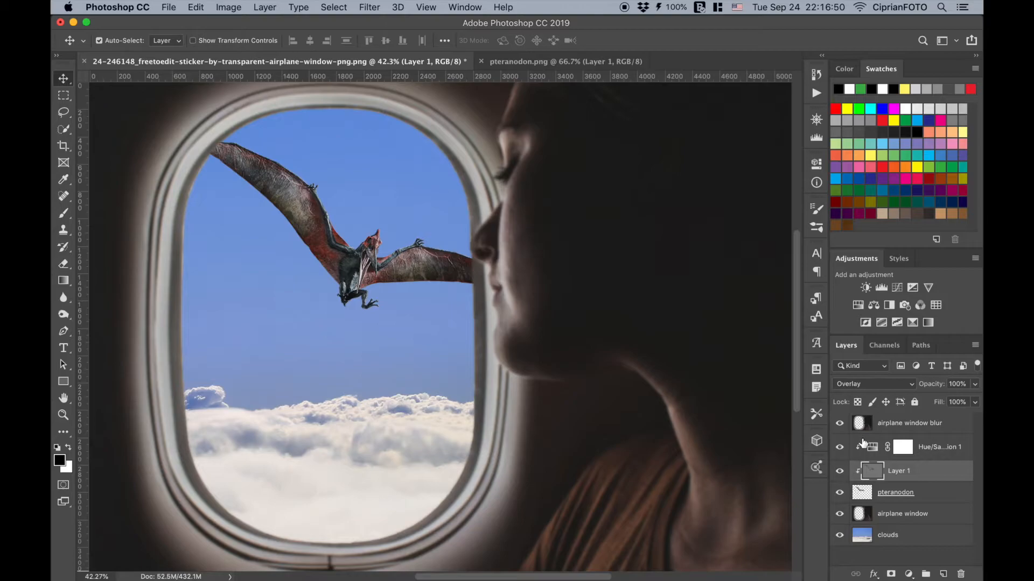
- Apply a Gaussian Blur with a 4-pixel radius to the clouds layer
{"action": "left_click", "coordinate": [864, 536]}
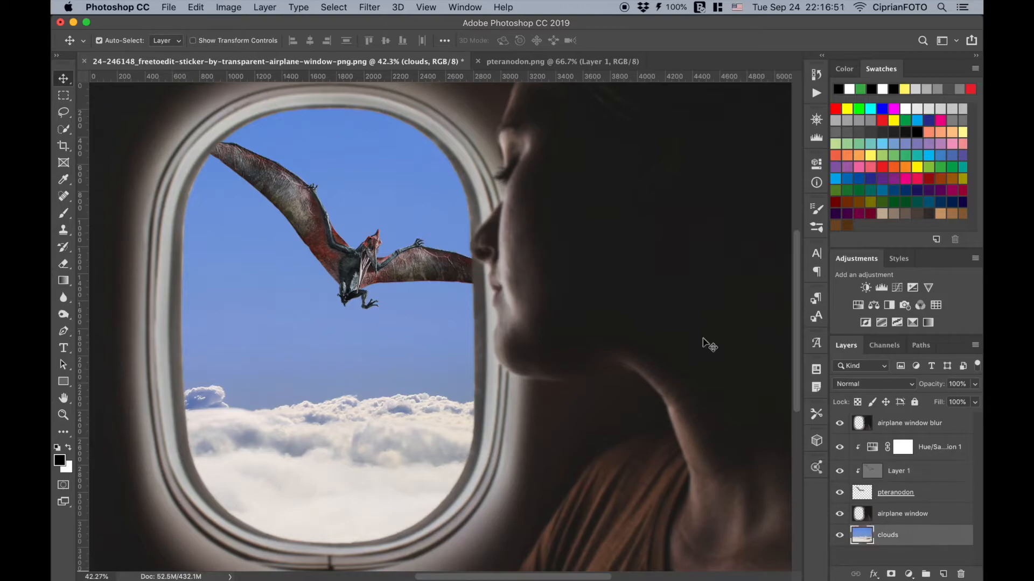
{"action": "left_click", "coordinate": [375, 10]}
{"action": "mouse_move", "coordinate": [455, 161]}
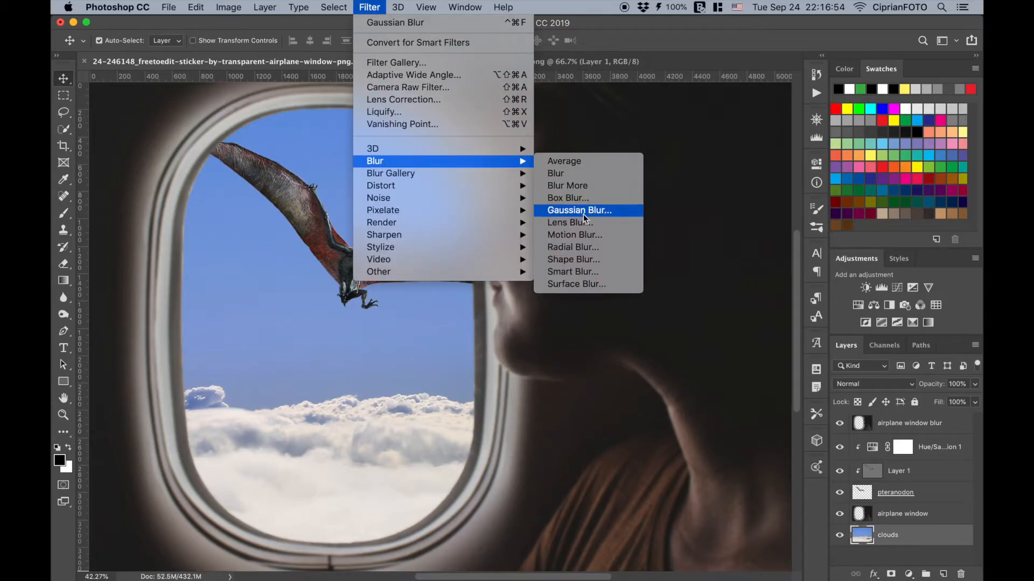
{"action": "left_click", "coordinate": [610, 216]}
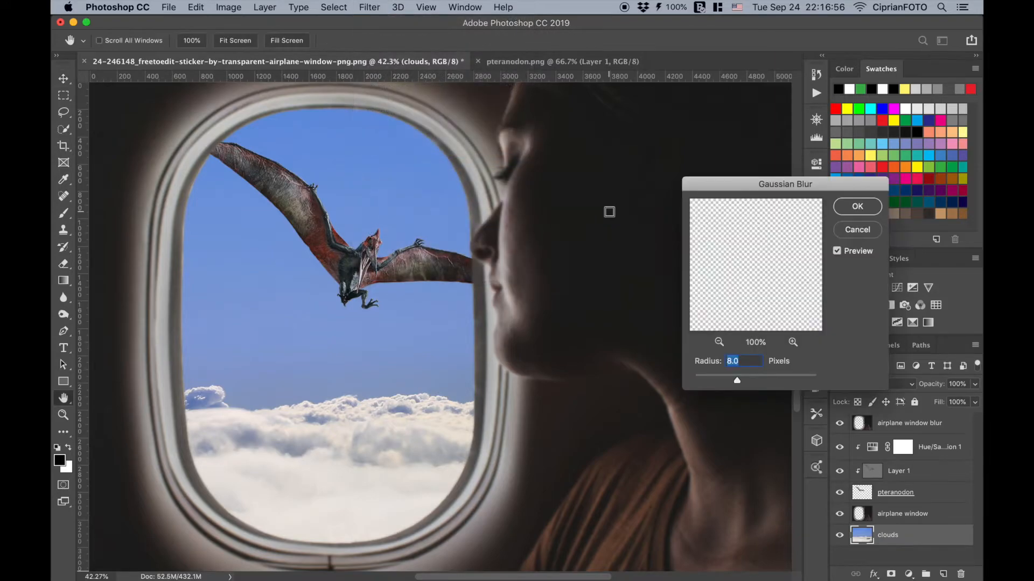
{"action": "left_click_drag", "start_coordinate": [742, 363], "coordinate": [688, 364]}
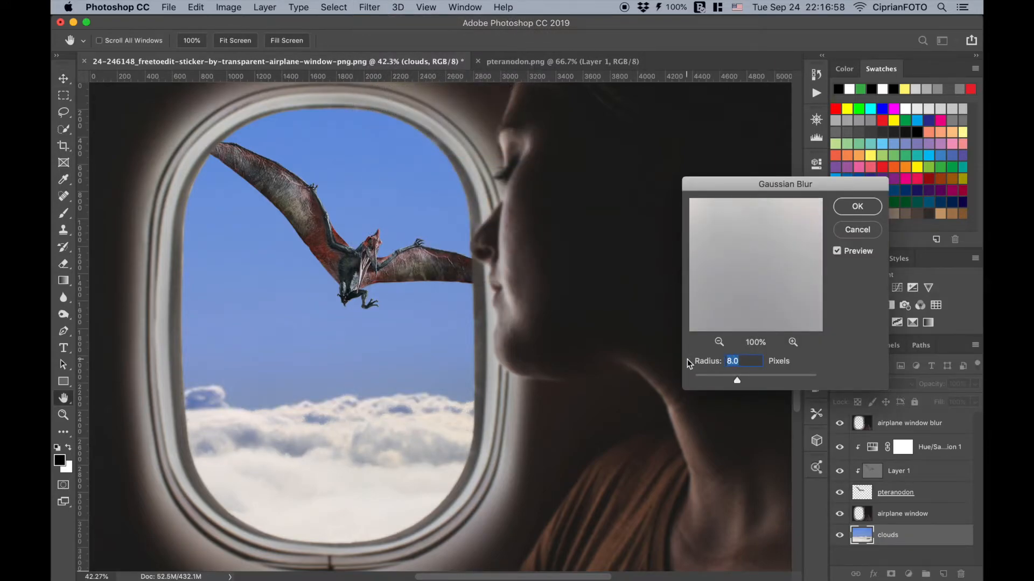
{"action": "type", "text": "4"}
{"action": "left_click", "coordinate": [868, 213]}
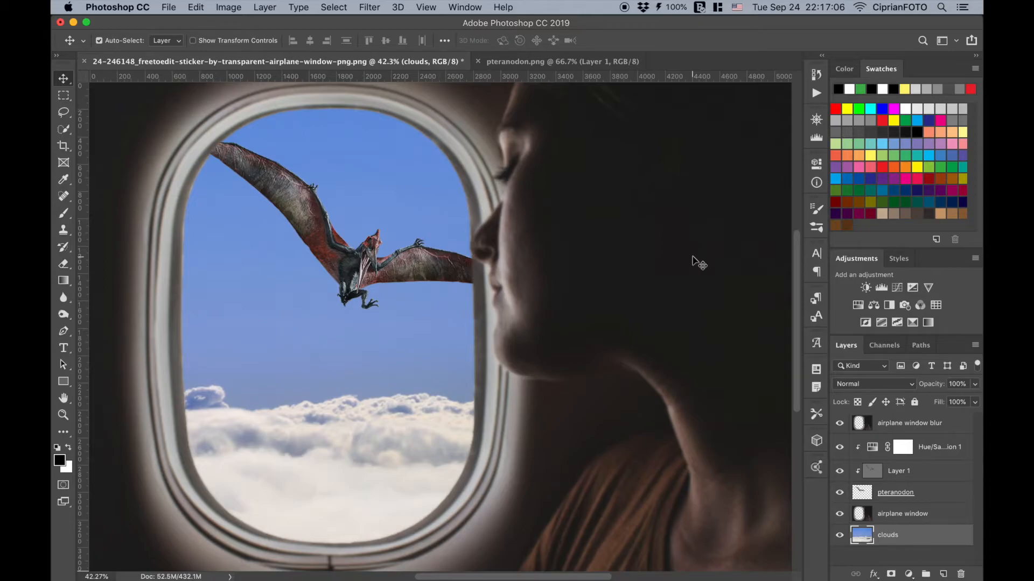
- Burn the window frame's inner edge on the airplane window blur layer with the 150-pixel Burn tool, Midtones, 30% exposure
{"action": "left_click", "coordinate": [865, 429]}
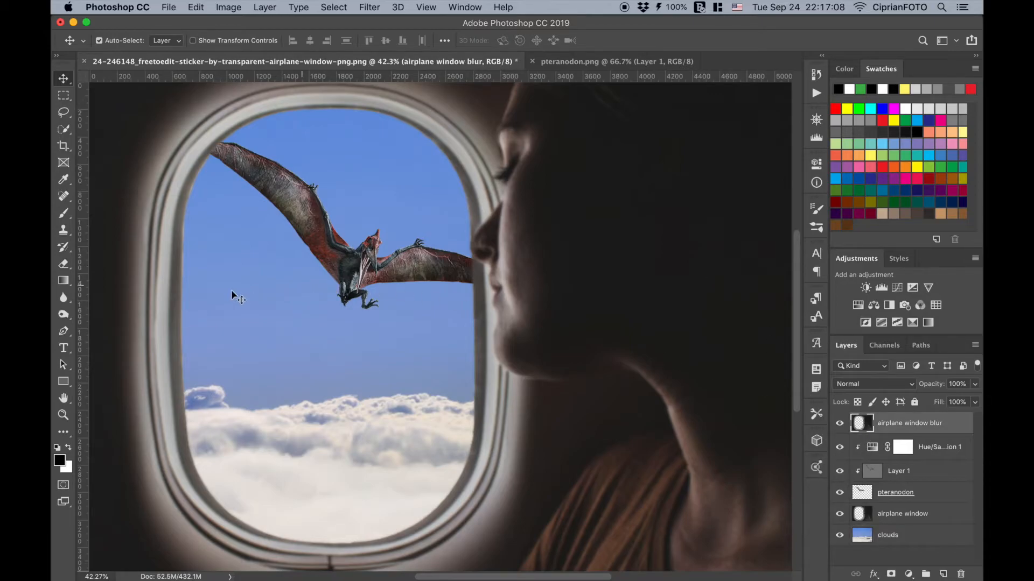
{"action": "left_click", "coordinate": [64, 314]}
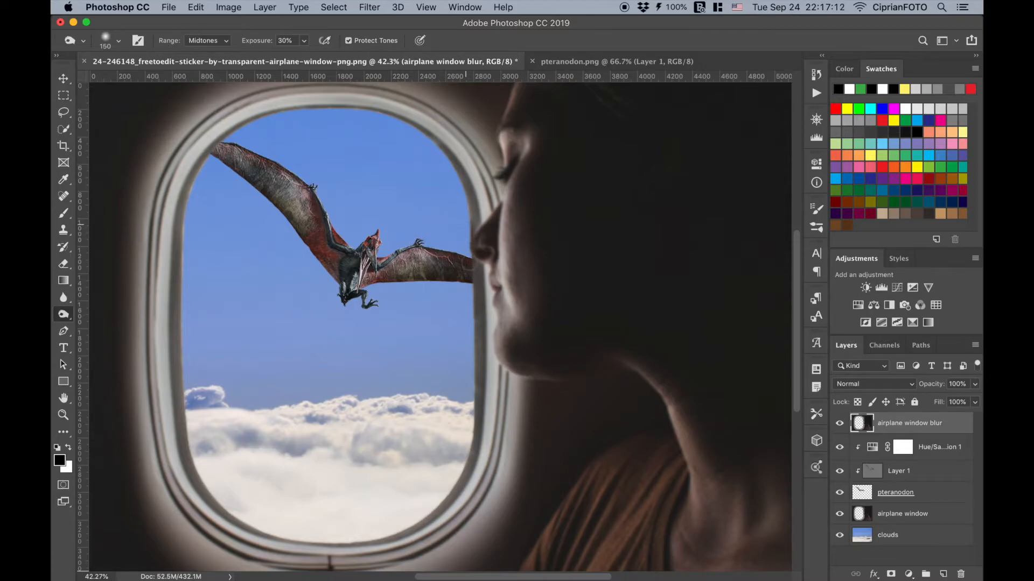
{"action": "mouse_move", "coordinate": [480, 307]}
{"action": "left_mouse_down"}
{"action": "mouse_move", "coordinate": [473, 467]}
{"action": "mouse_move", "coordinate": [425, 521]}
{"action": "mouse_move", "coordinate": [344, 531]}
{"action": "mouse_move", "coordinate": [380, 549]}
{"action": "left_mouse_up"}
{"action": "mouse_move", "coordinate": [255, 529]}
{"action": "left_mouse_down"}
{"action": "mouse_move", "coordinate": [200, 479]}
{"action": "mouse_move", "coordinate": [174, 304]}
{"action": "mouse_move", "coordinate": [188, 180]}
{"action": "mouse_move", "coordinate": [246, 126]}
{"action": "mouse_move", "coordinate": [349, 107]}
{"action": "mouse_move", "coordinate": [423, 125]}
{"action": "mouse_move", "coordinate": [462, 159]}
{"action": "mouse_move", "coordinate": [486, 226]}
{"action": "mouse_move", "coordinate": [483, 235]}
{"action": "mouse_move", "coordinate": [475, 221]}
{"action": "mouse_move", "coordinate": [474, 340]}
{"action": "left_mouse_up"}
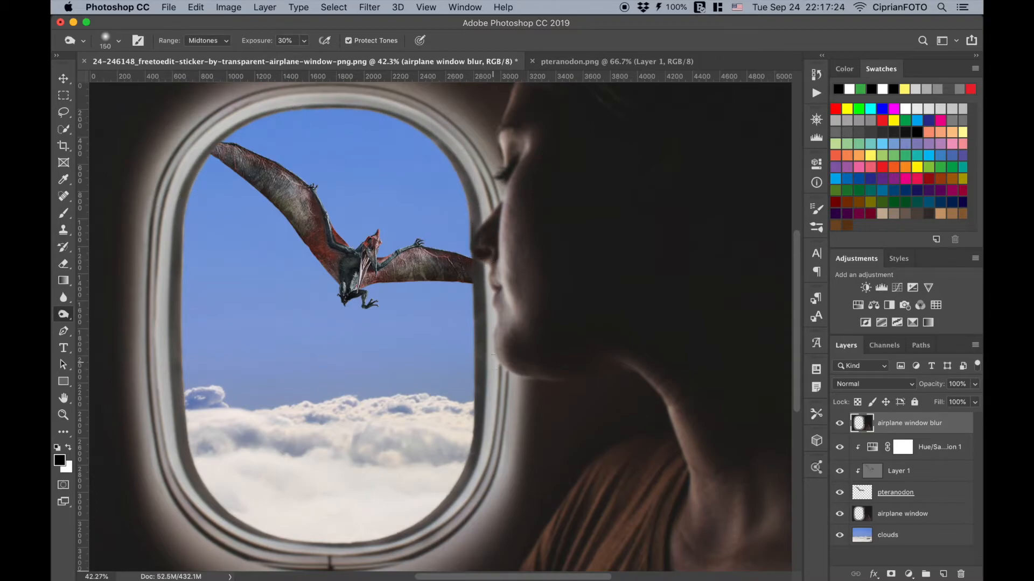
{"action": "left_click", "coordinate": [63, 78]}
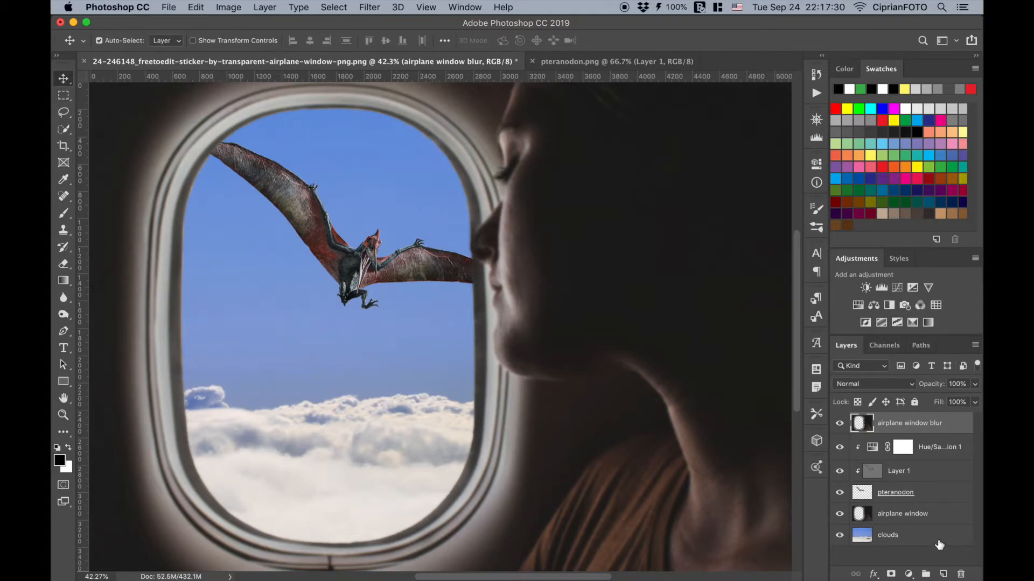
- Group all the composite's layers and convert the merged Layer 2 above the group into a smart object
{"action": "left_click", "coordinate": [935, 541], "text": "shift"}
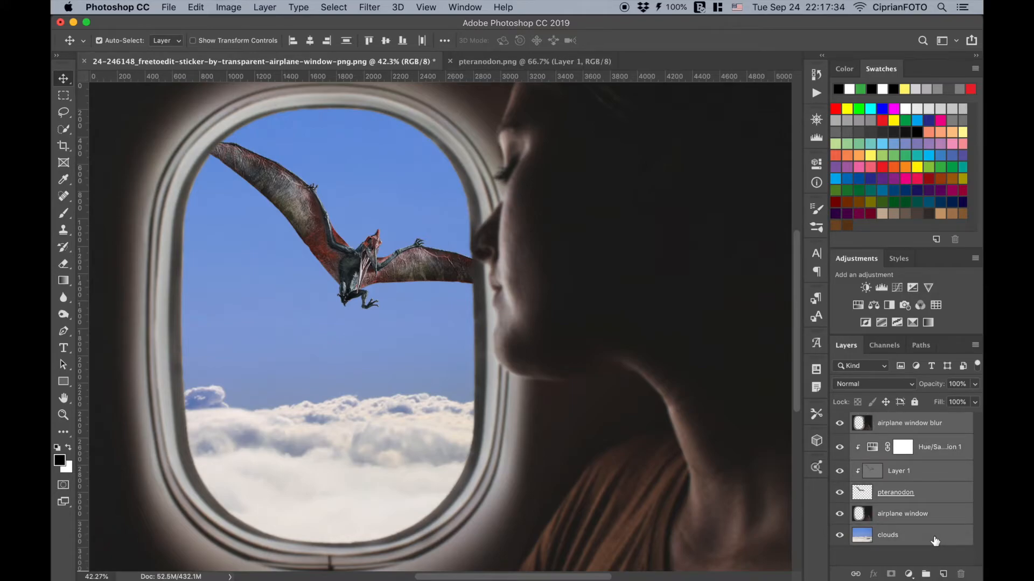
{"action": "key", "text": "super+g"}
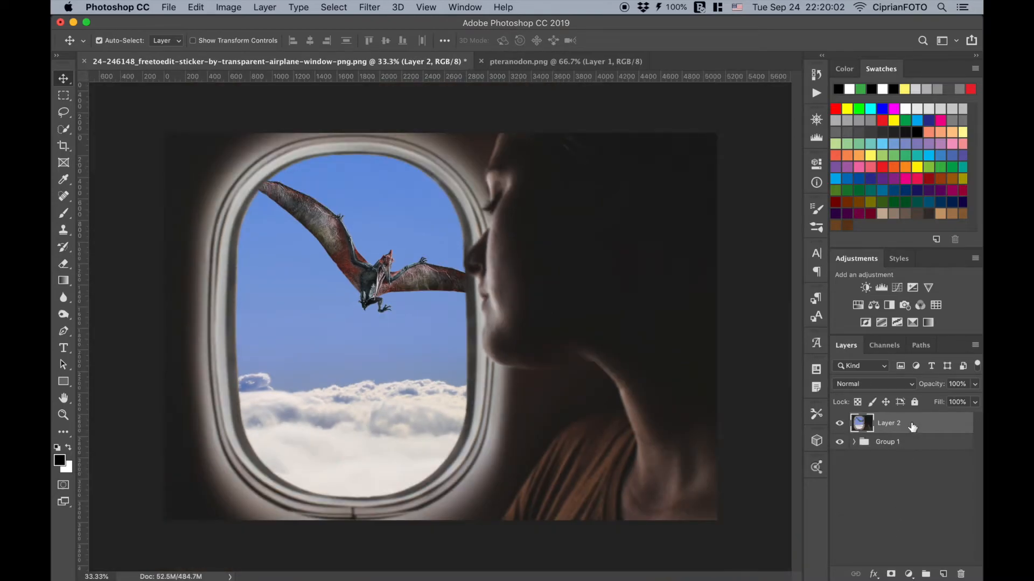
{"action": "right_click", "coordinate": [913, 423]}
{"action": "left_click", "coordinate": [842, 196]}
- Apply the Creative preset Warm Contrast to Layer 2 in the Camera Raw Filter and mark the preset as a favorite
{"action": "left_click", "coordinate": [371, 7]}
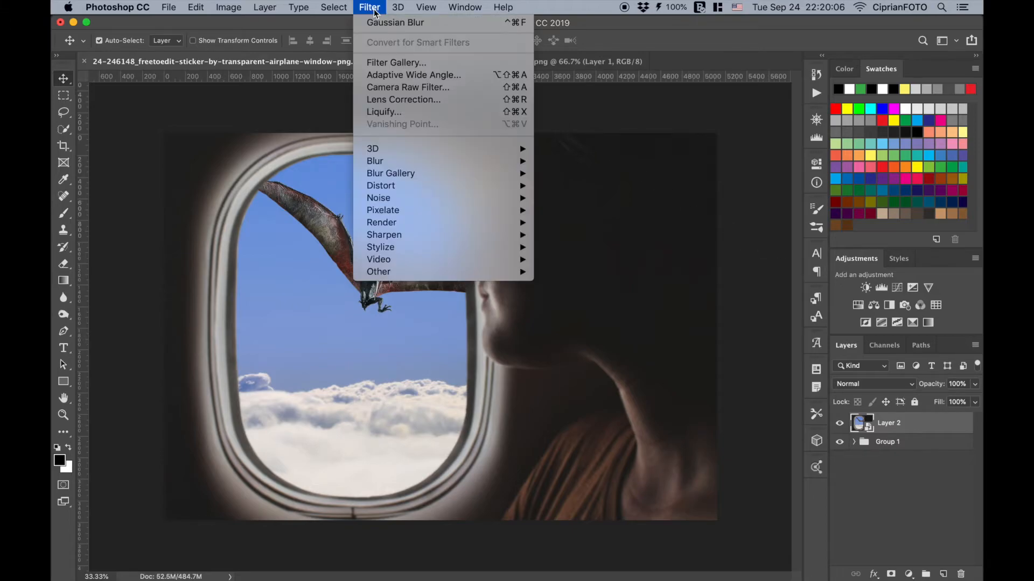
{"action": "left_click", "coordinate": [381, 91]}
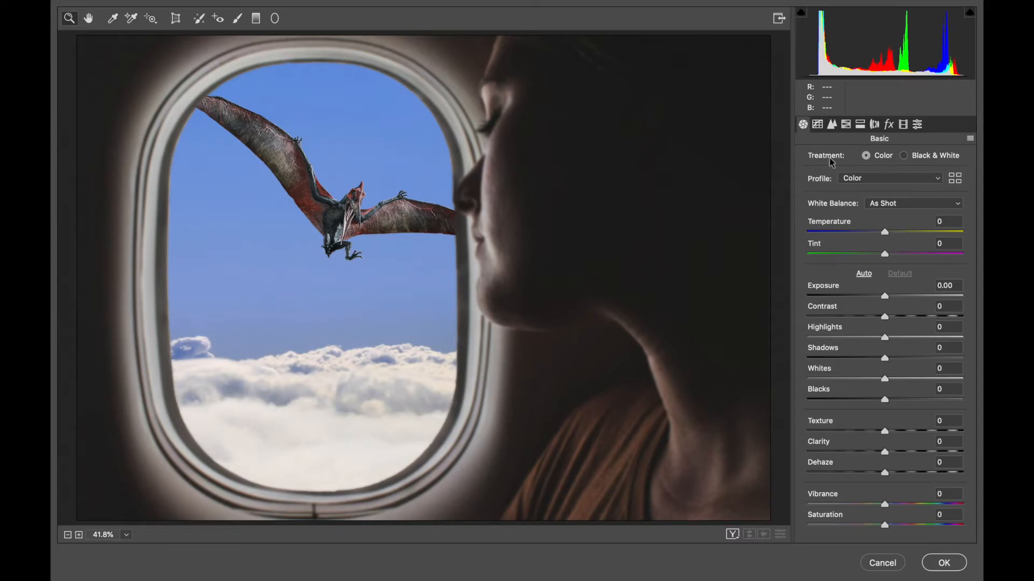
{"action": "left_click", "coordinate": [917, 124]}
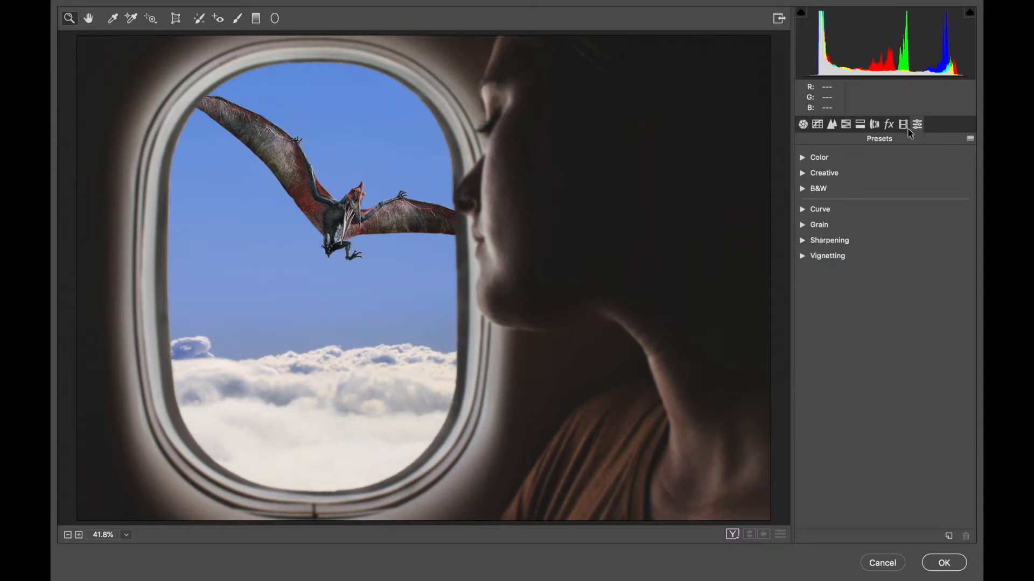
{"action": "left_click", "coordinate": [802, 172]}
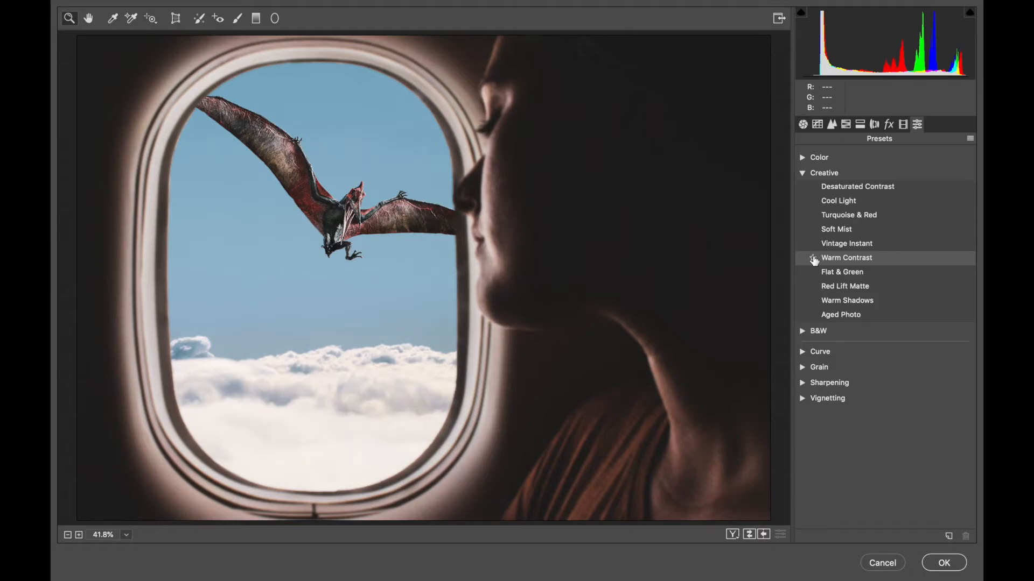
{"action": "left_click", "coordinate": [813, 258]}
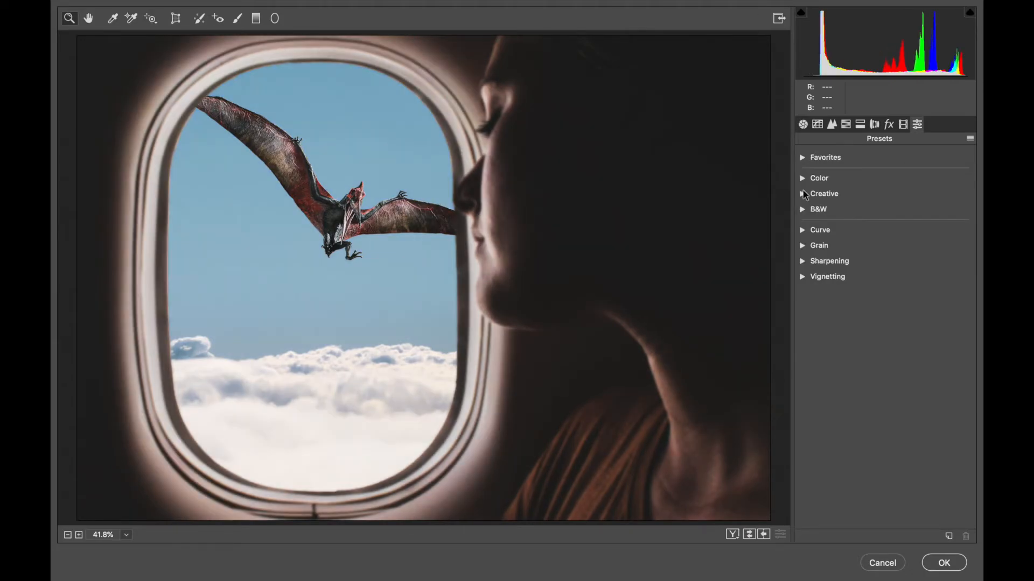
- Set Dehaze to +18 and Contrast to +33 in the basic Camera Raw adjustments
{"action": "left_click", "coordinate": [802, 124]}
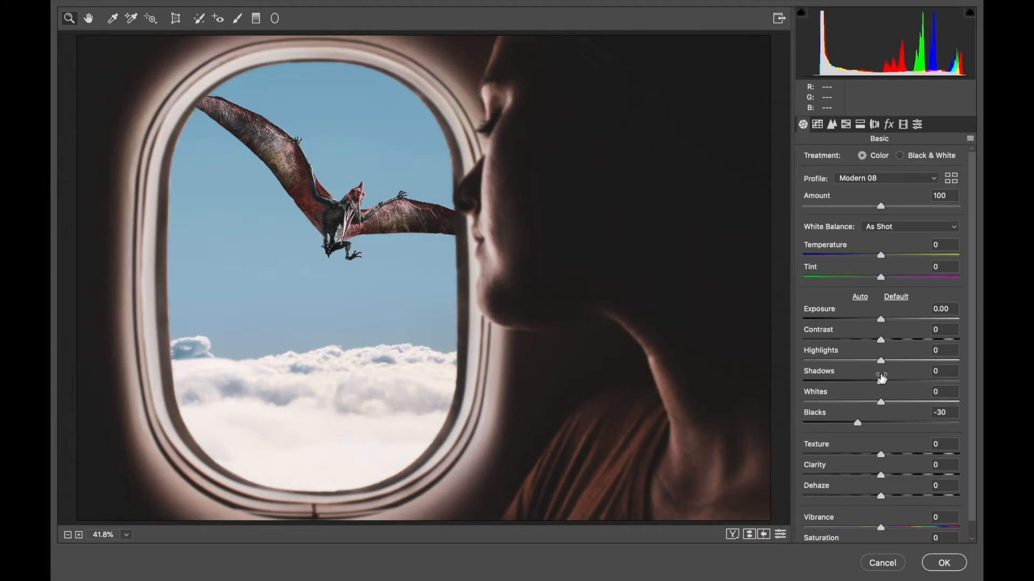
{"action": "left_click_drag", "start_coordinate": [888, 495], "coordinate": [894, 495]}
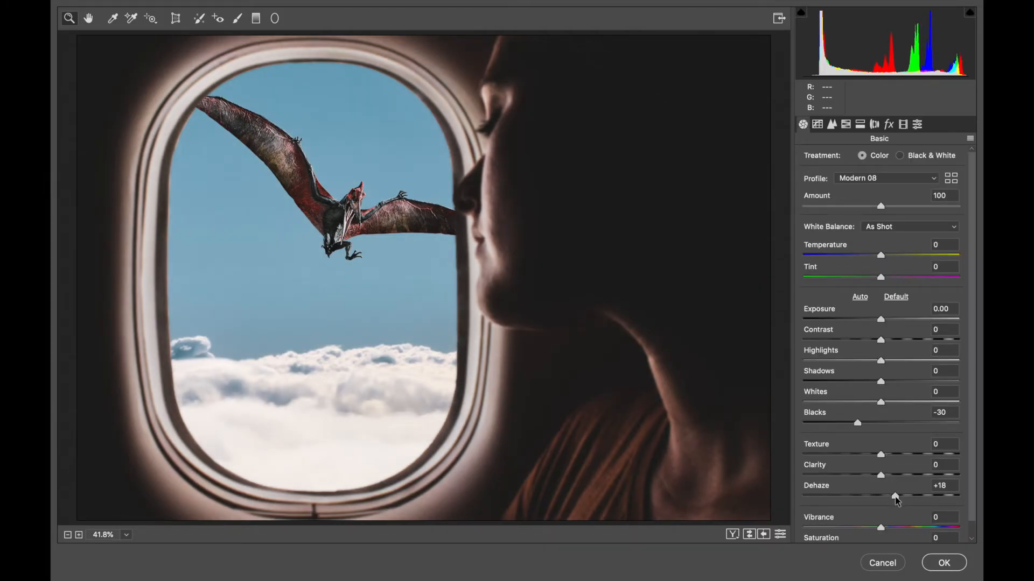
{"action": "left_click", "coordinate": [908, 341]}
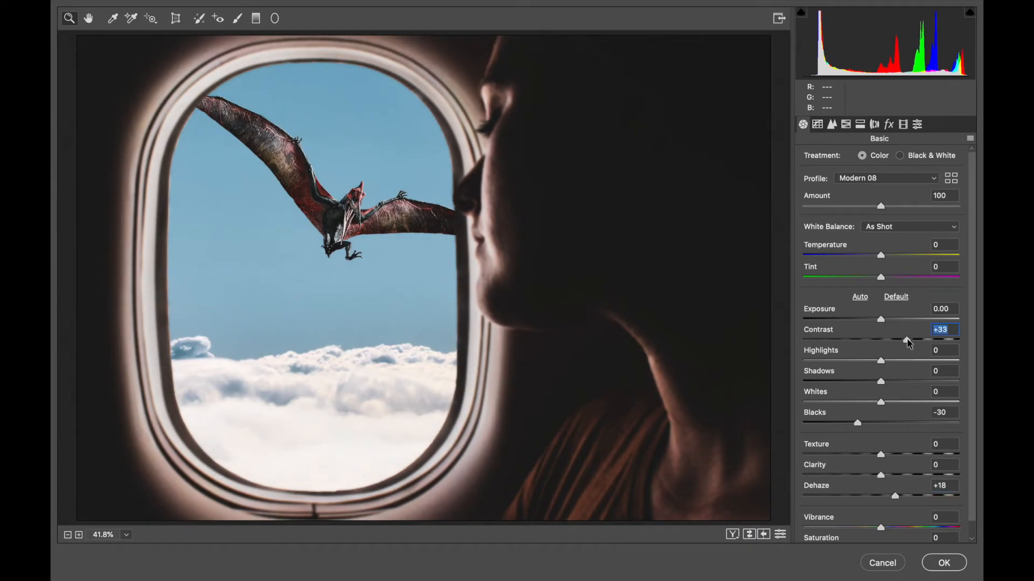
- Add a post-crop vignette of -25 and a grain amount of 35
{"action": "left_click", "coordinate": [888, 125]}
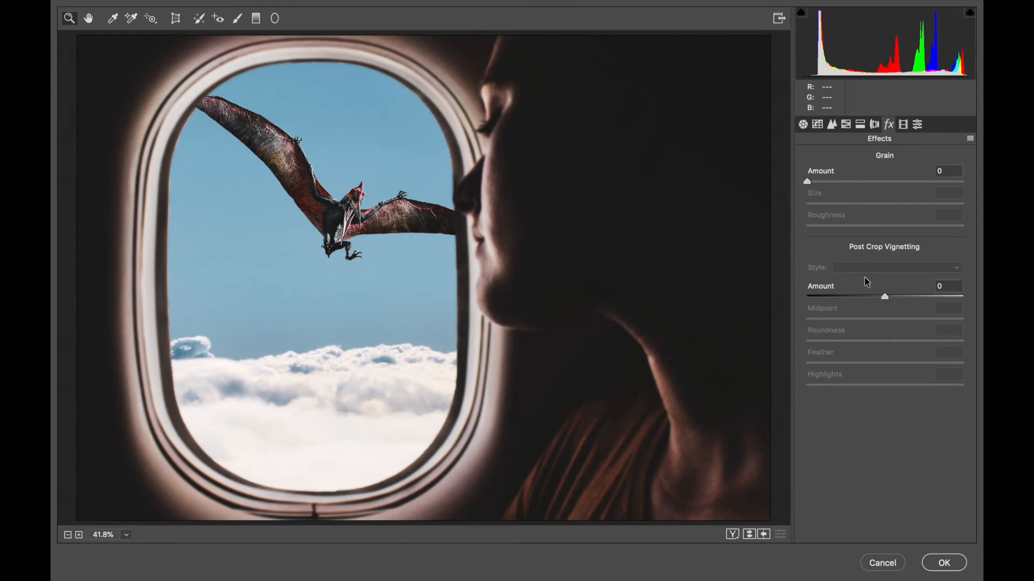
{"action": "left_click", "coordinate": [865, 296]}
{"action": "left_click", "coordinate": [862, 182]}
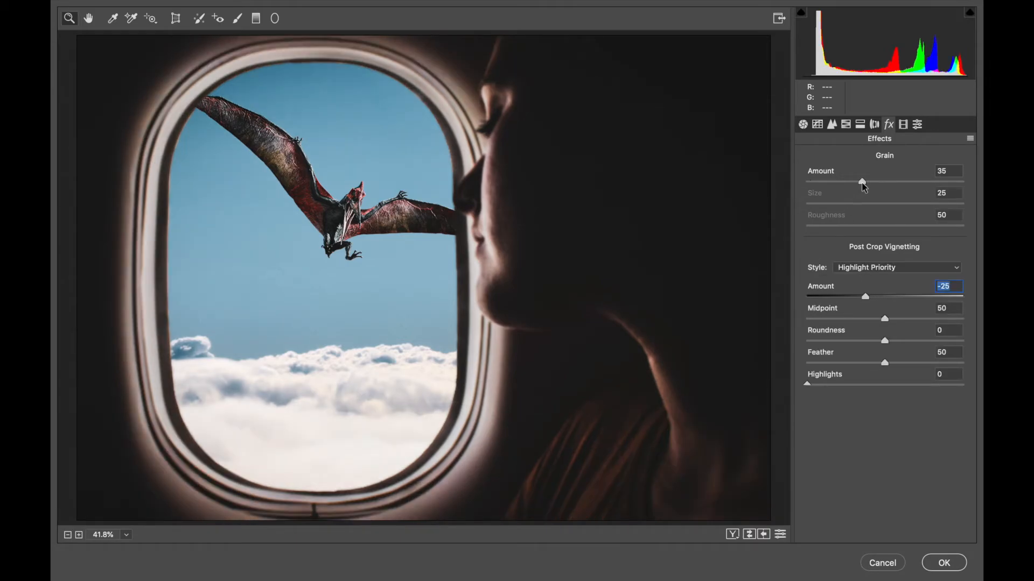
- Shape the RGB point tone curve with lifted blacks, lowered highlights and a shadow point at input 47, output 45, and apply the filter
{"action": "left_click", "coordinate": [817, 124]}
{"action": "left_click_drag", "start_coordinate": [803, 385], "coordinate": [834, 361]}
{"action": "left_click", "coordinate": [830, 353]}
{"action": "left_click_drag", "start_coordinate": [967, 220], "coordinate": [968, 229]}
{"action": "left_click_drag", "start_coordinate": [918, 288], "coordinate": [933, 264]}
{"action": "left_click_drag", "start_coordinate": [834, 361], "coordinate": [833, 359]}
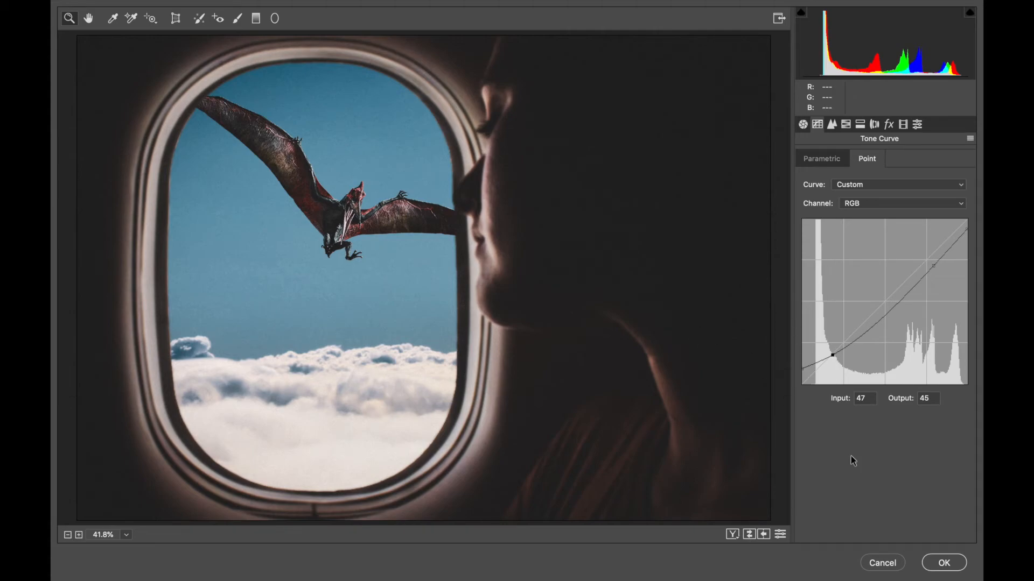
{"action": "left_click", "coordinate": [943, 563]}
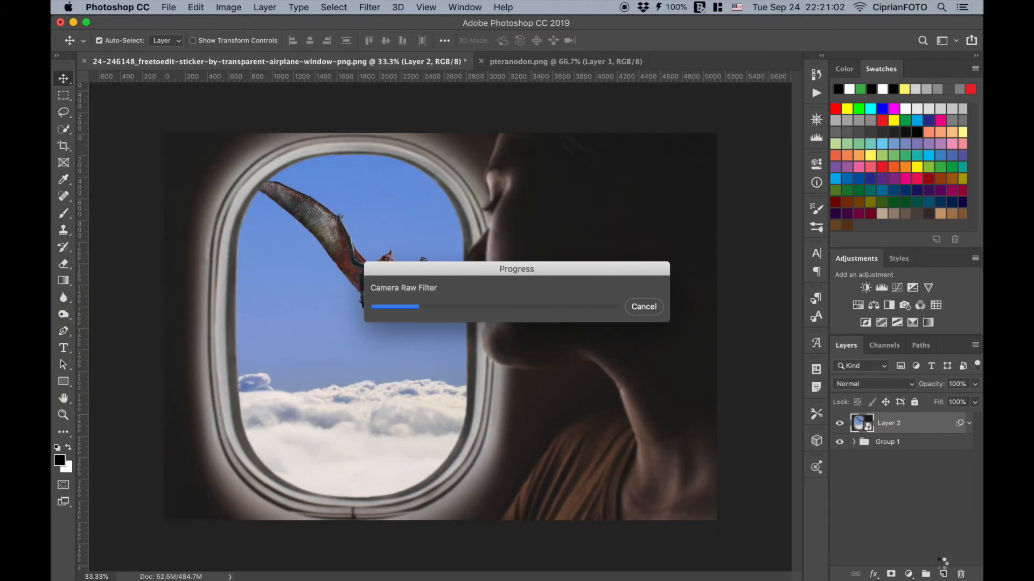